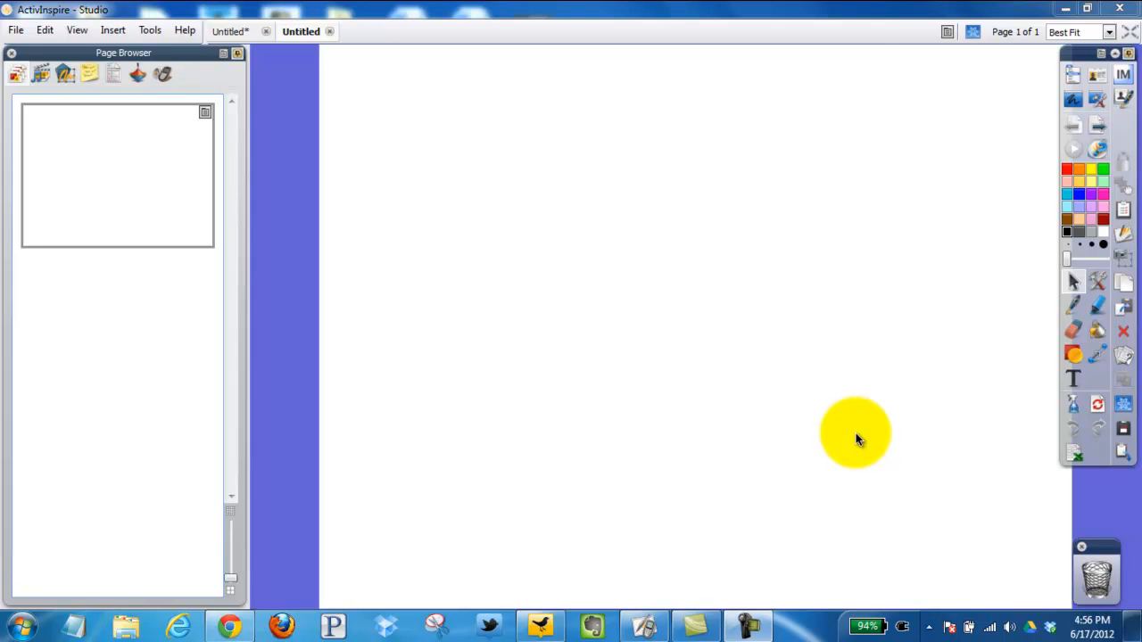
Add the text label "living" on one side of the page and "non-living" on the other
click(1074, 384)
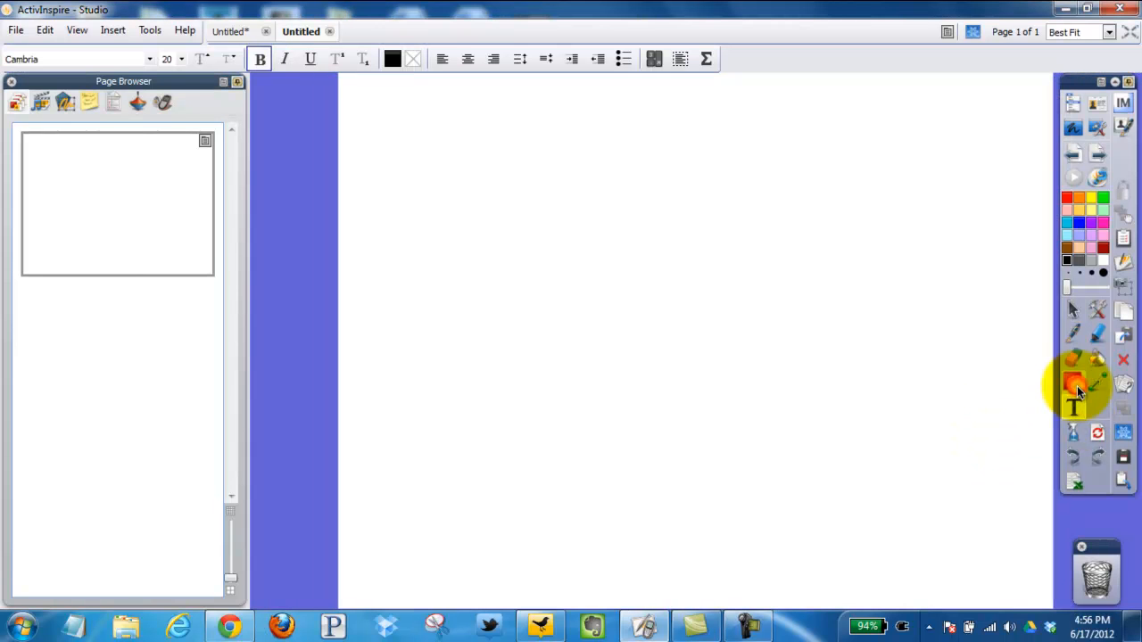
click(393, 145)
text(living)
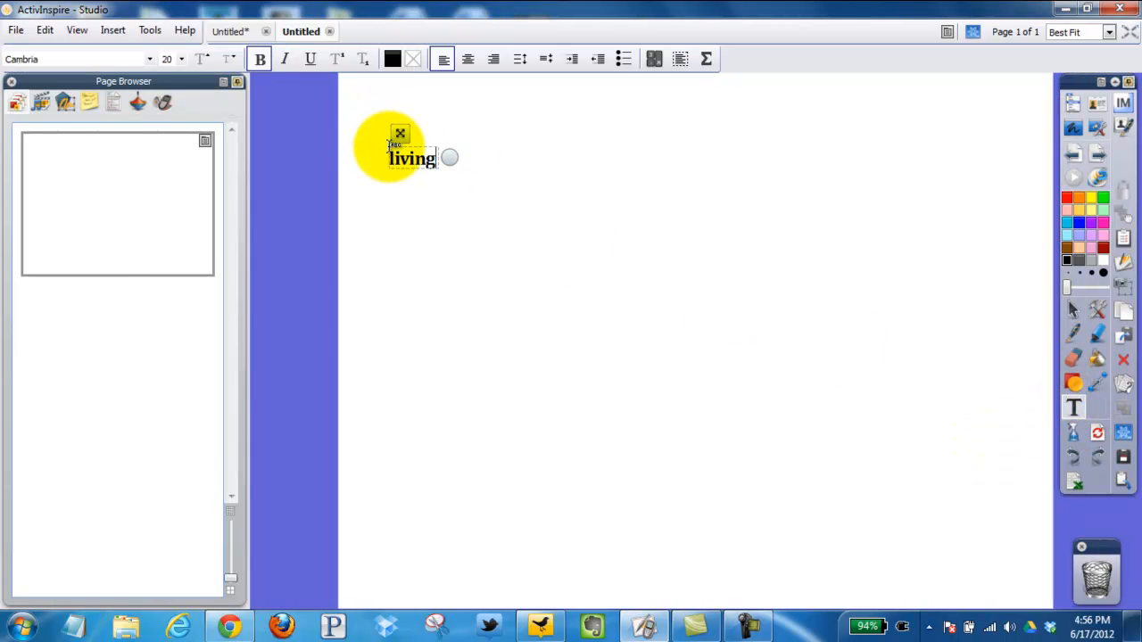
click(853, 161)
click(854, 161)
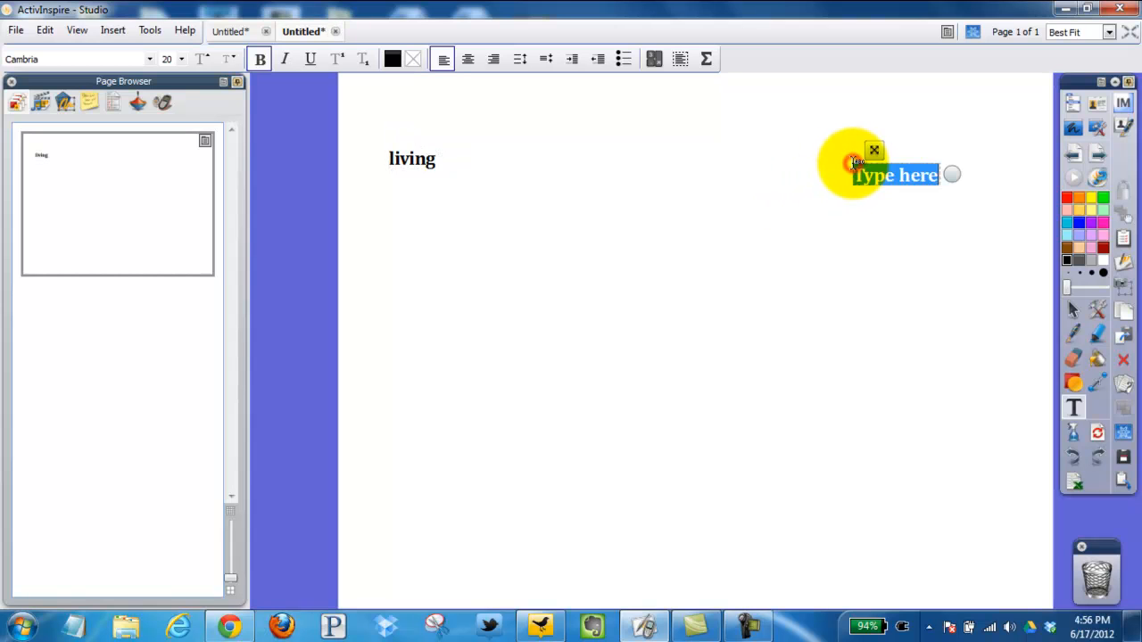
text(non-living)
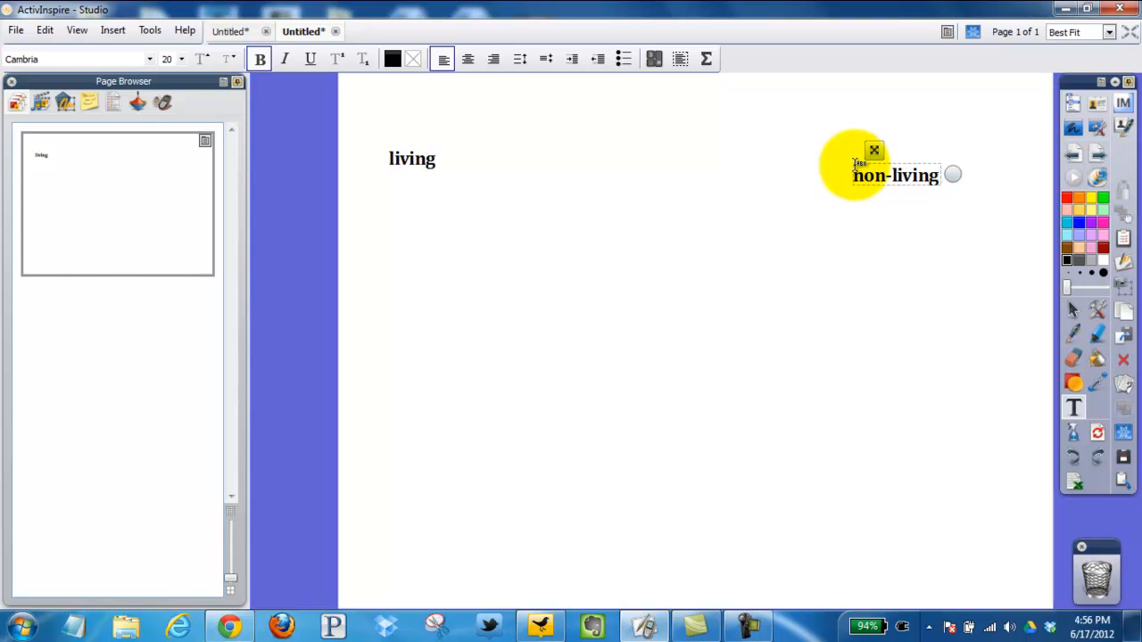
Draw an unfilled red square below the "living" label and an unfilled blue square below the "non-living" label
click(1072, 385)
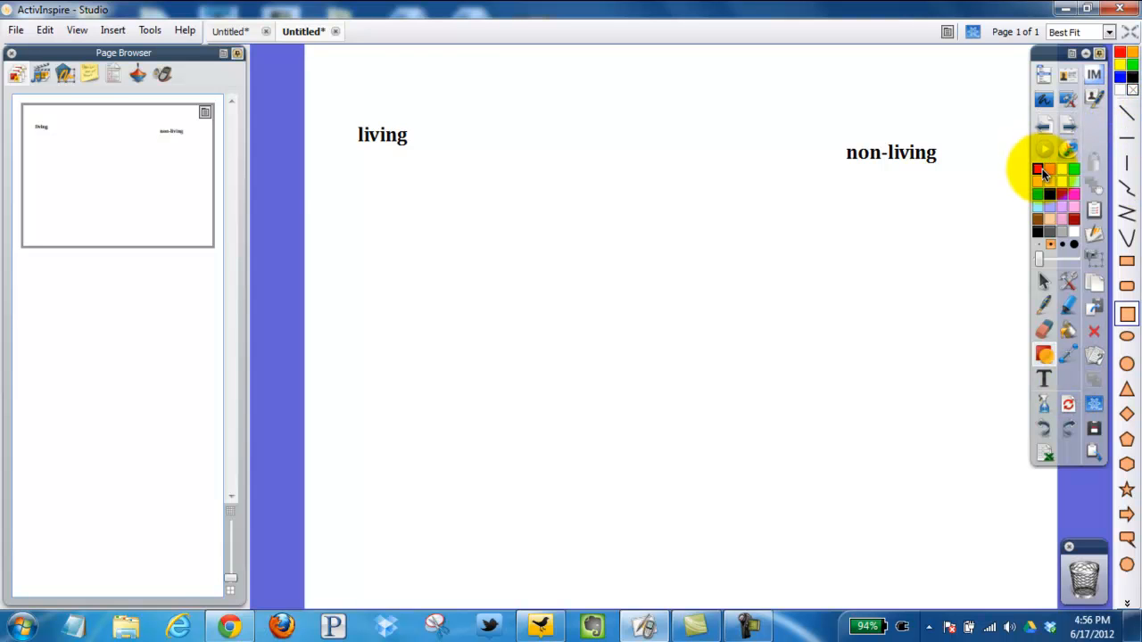
click(1036, 172)
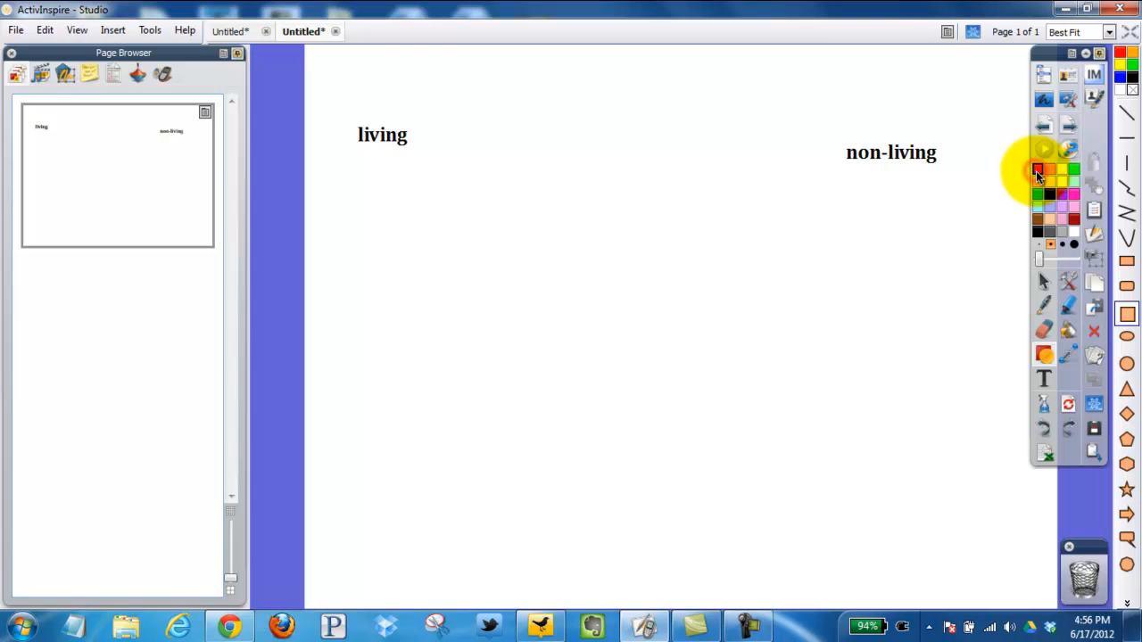
click(1127, 317)
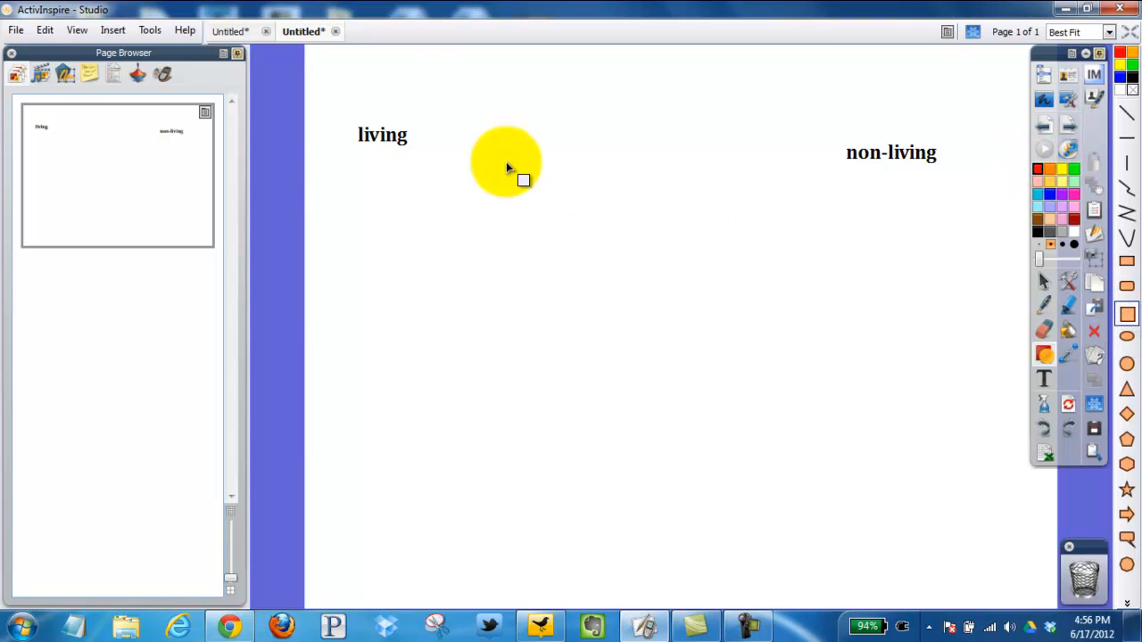
drag(340, 177, 526, 524)
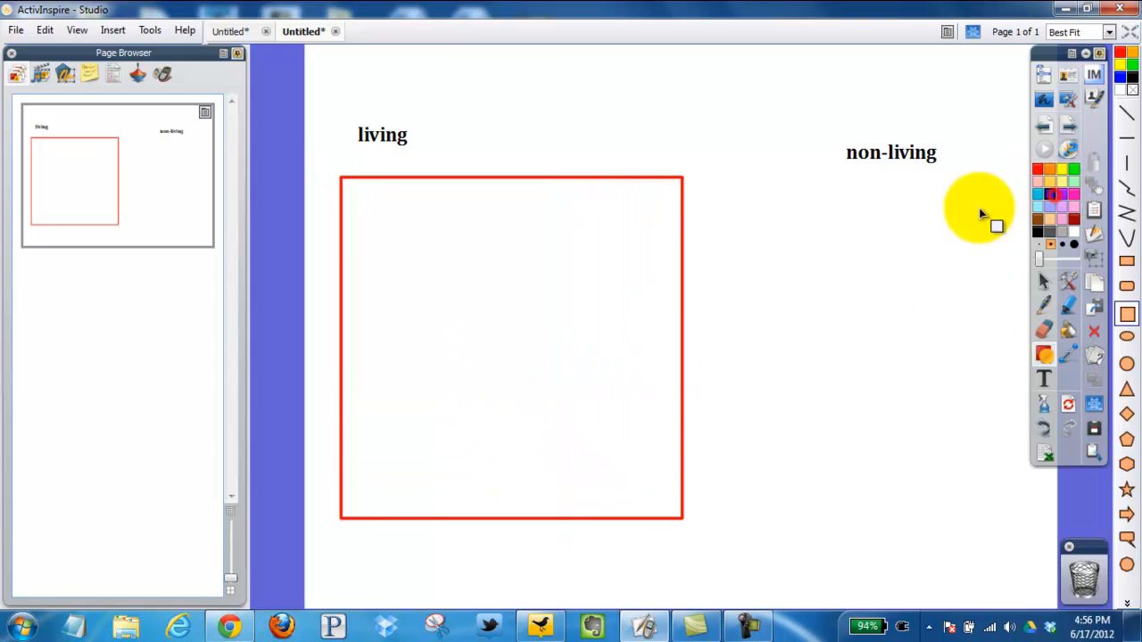
drag(751, 183, 999, 471)
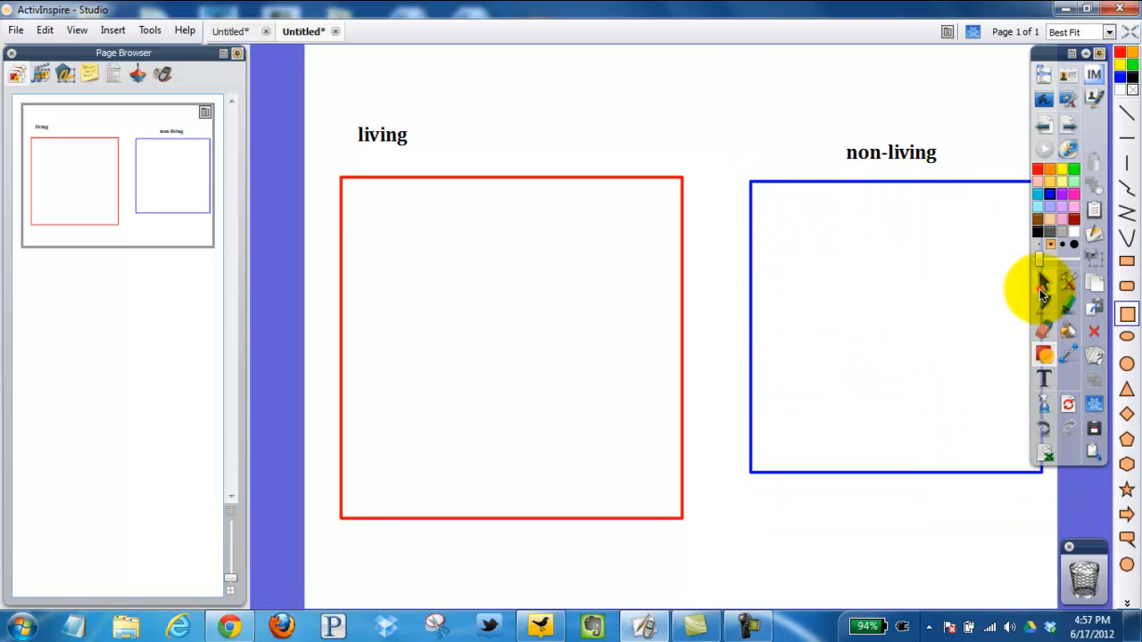
Arrange the labels and squares side by side near the page's upper edge, enlarging the blue square to match the red one
click(1044, 283)
drag(415, 140, 513, 92)
drag(502, 177, 493, 116)
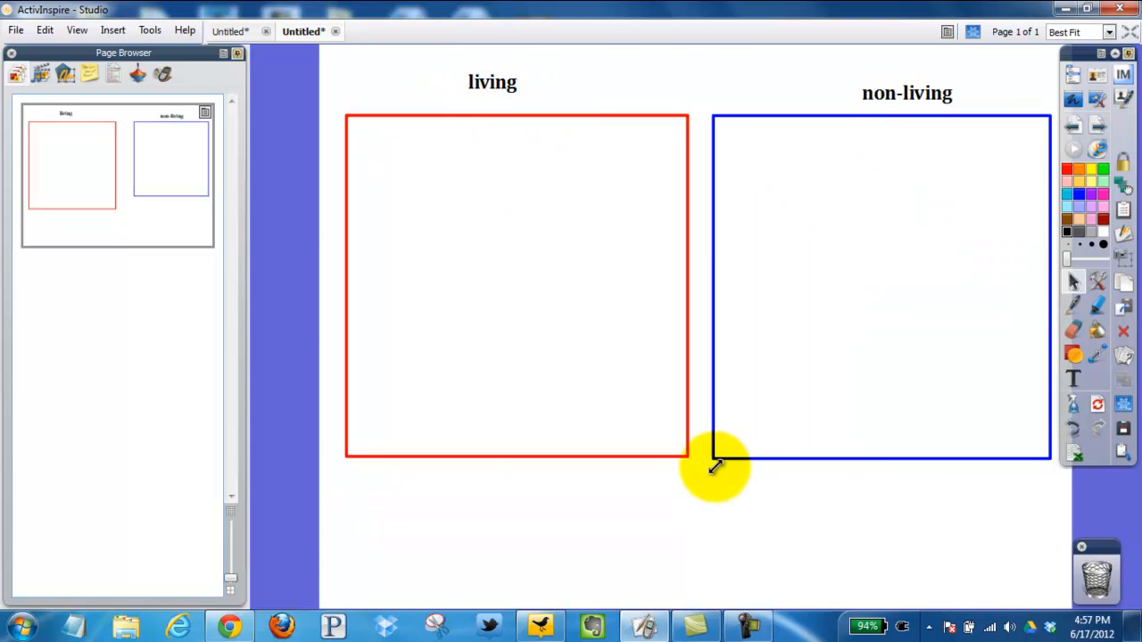
drag(716, 467, 714, 465)
click(674, 488)
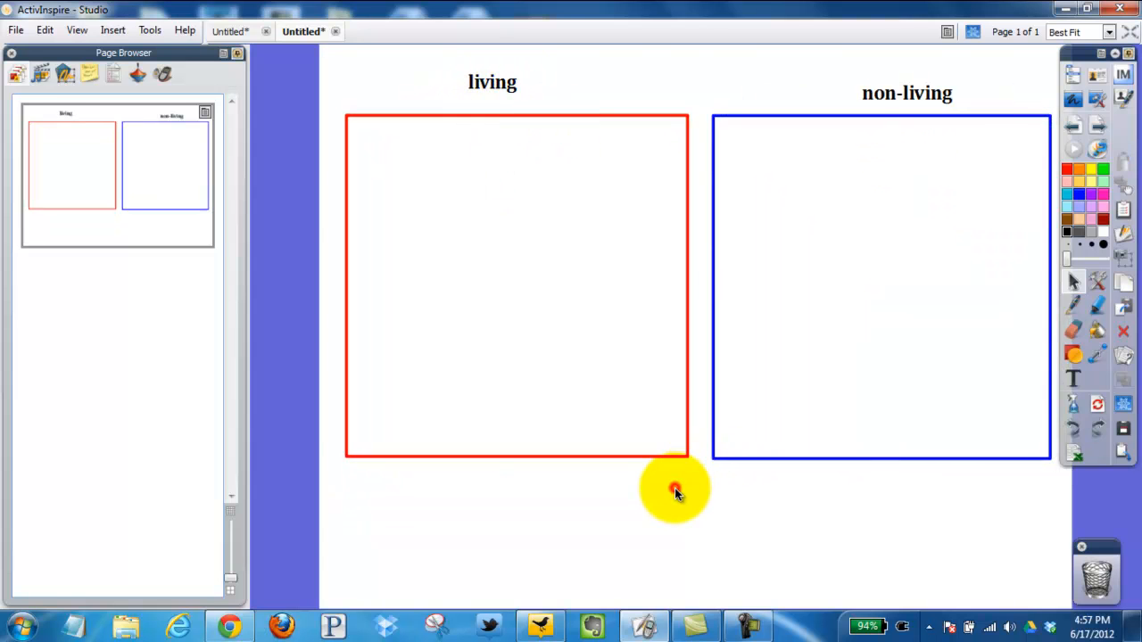
Set the red square's Can Contain container property to Keywords
click(406, 116)
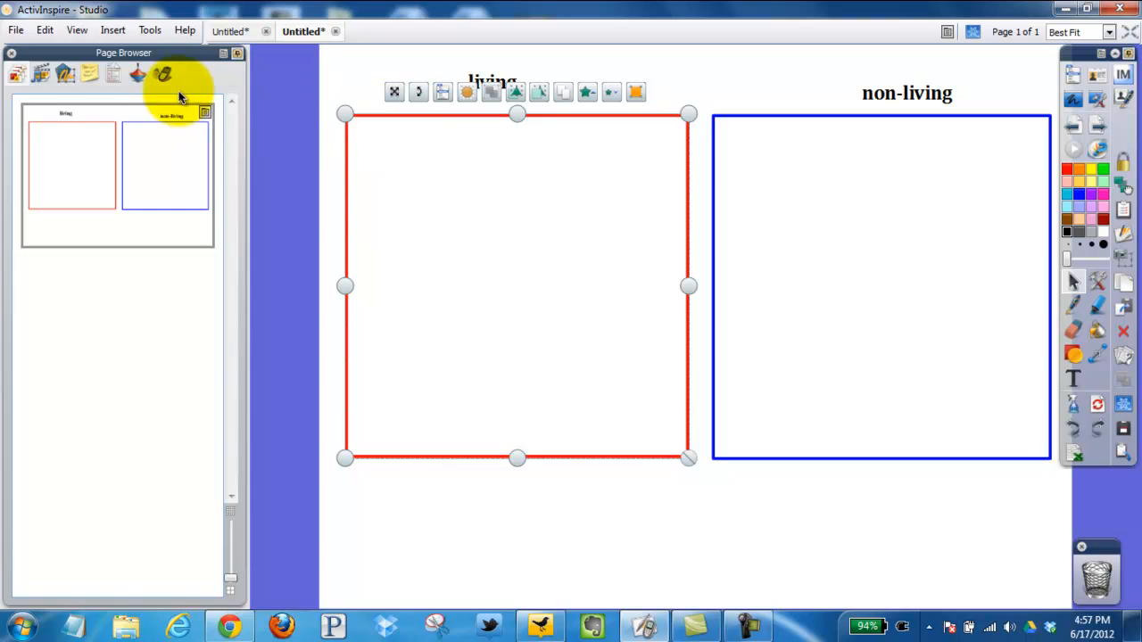
click(113, 75)
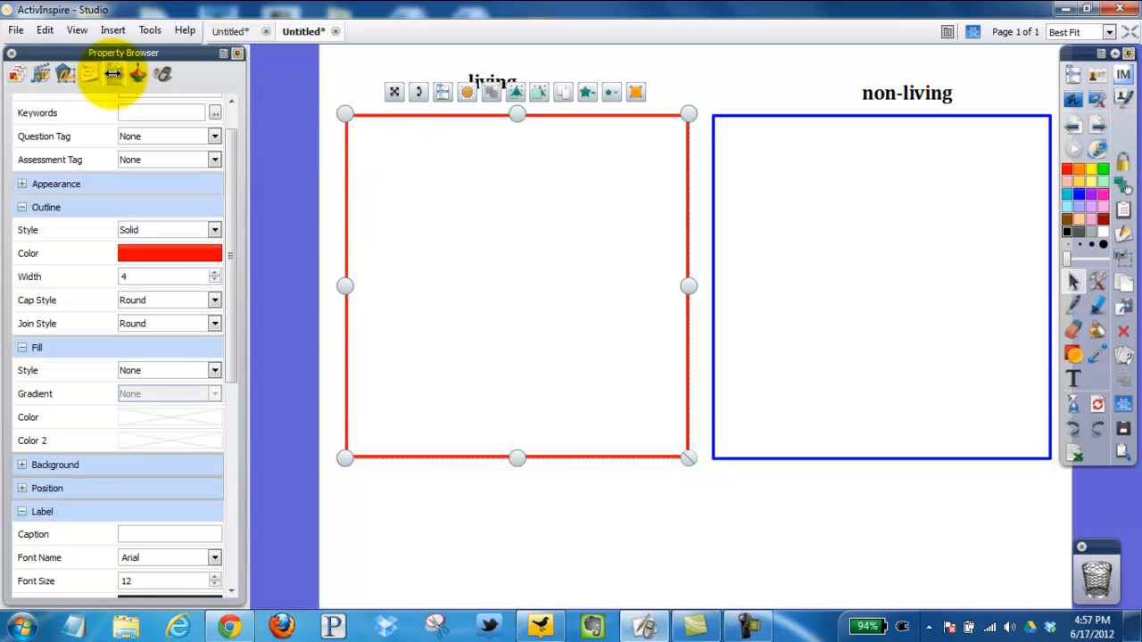
drag(230, 140, 182, 397)
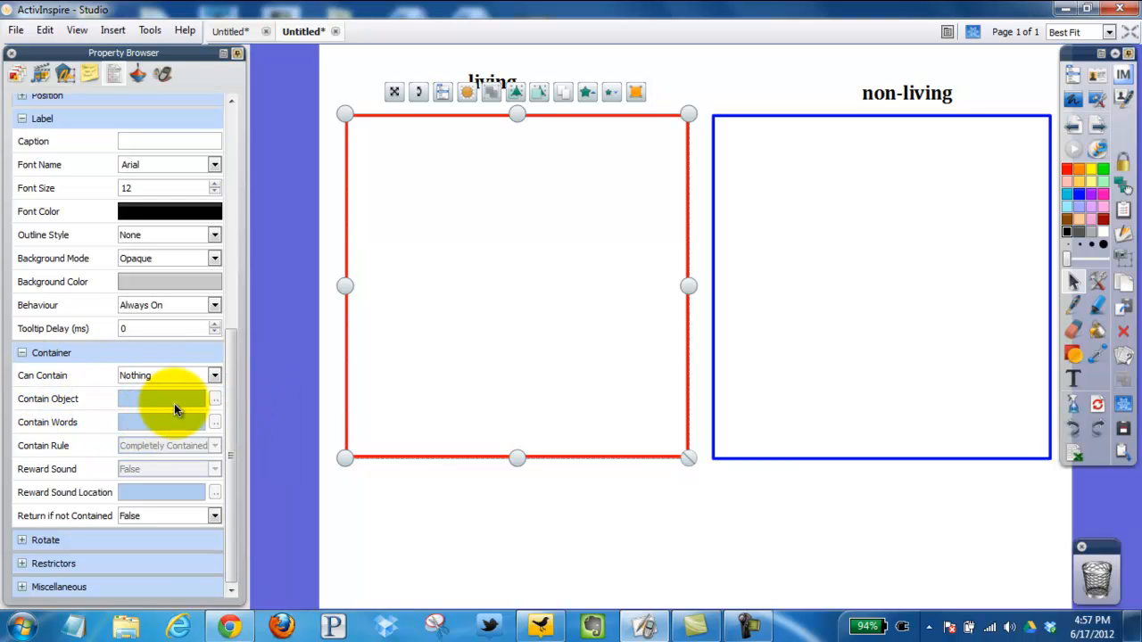
click(215, 378)
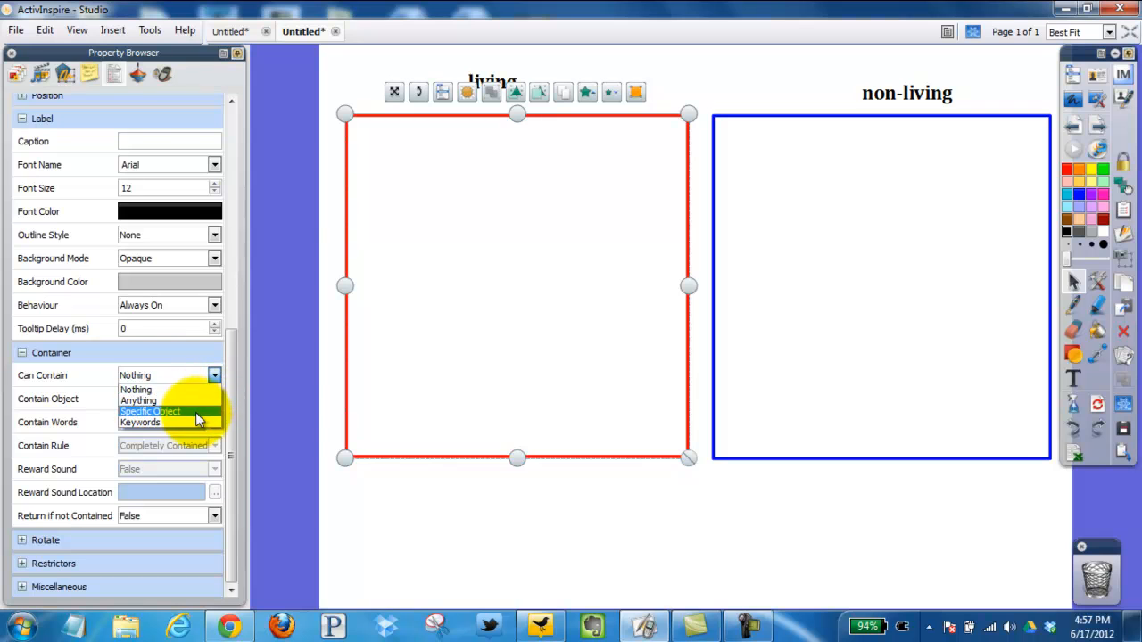
click(195, 422)
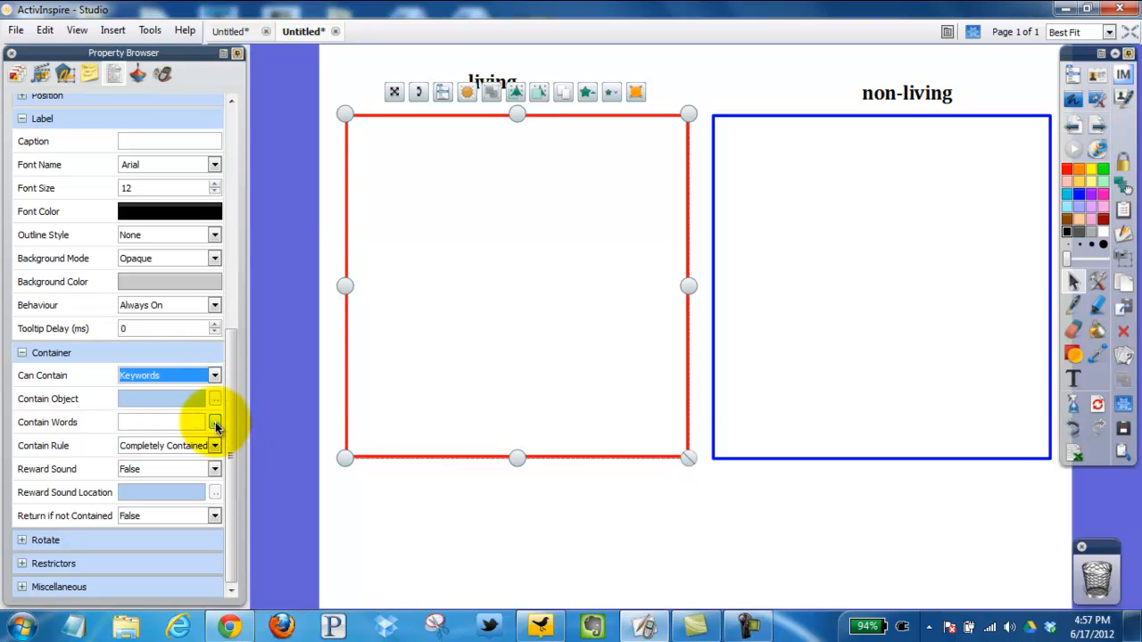
Add "living" to the red square's Contain Words and set its Return if not Contained property to True
click(215, 423)
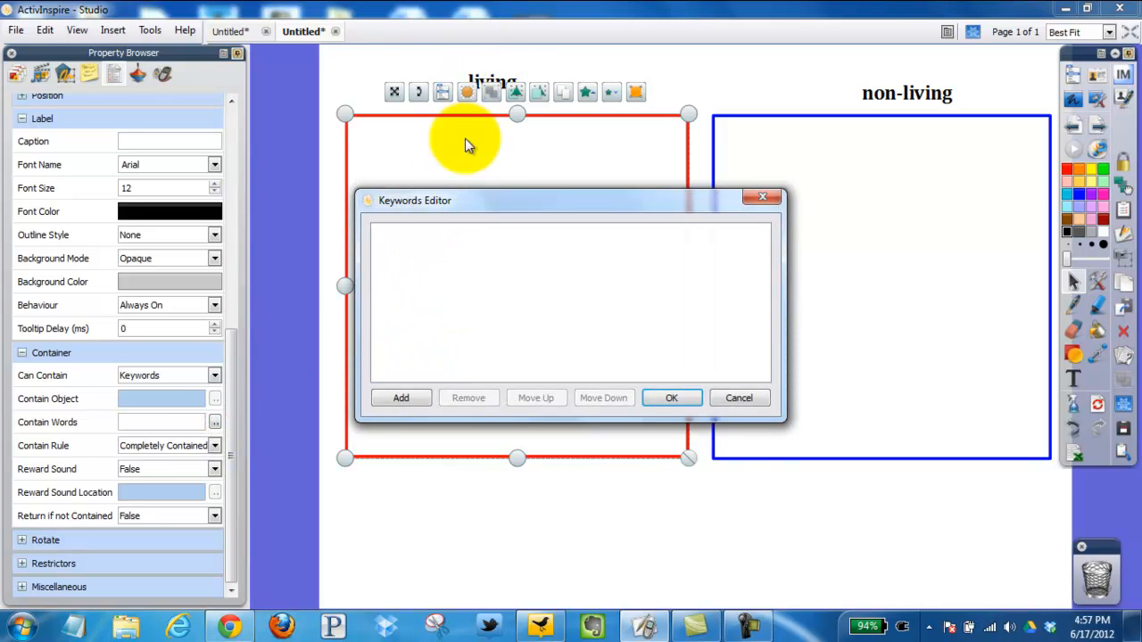
click(403, 398)
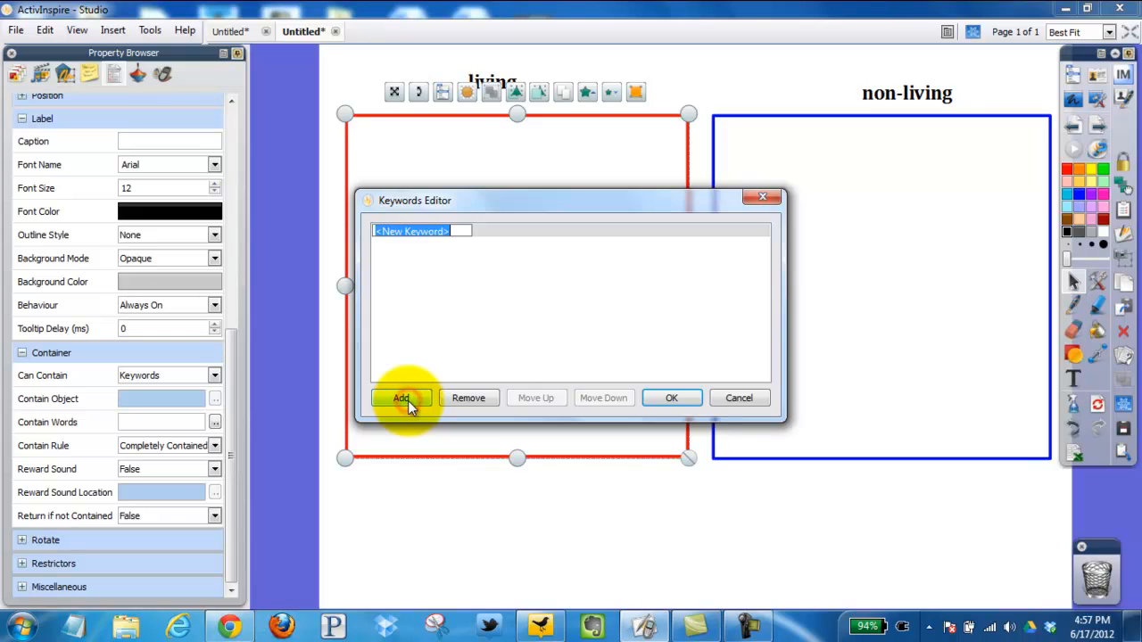
key(BackSpace)
text(living)
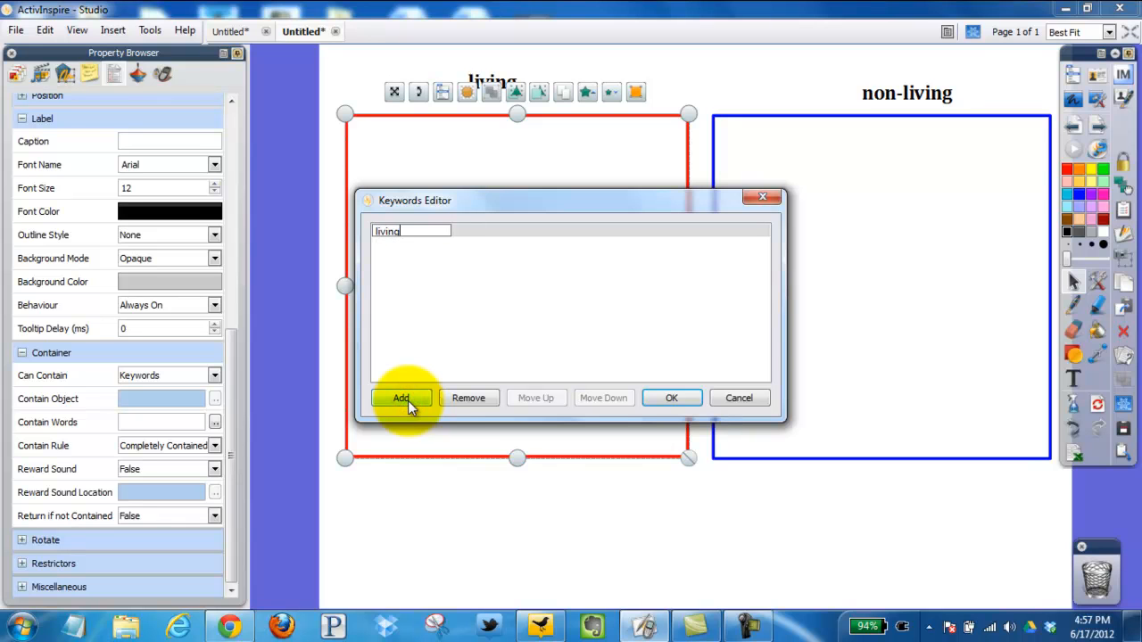
click(666, 400)
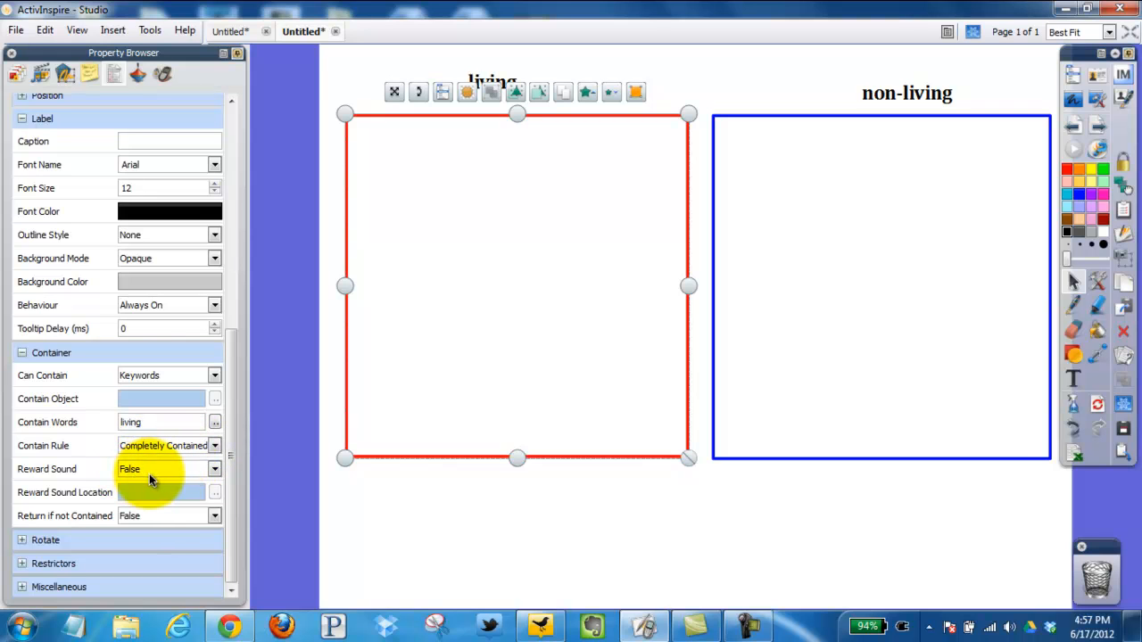
click(129, 518)
click(131, 532)
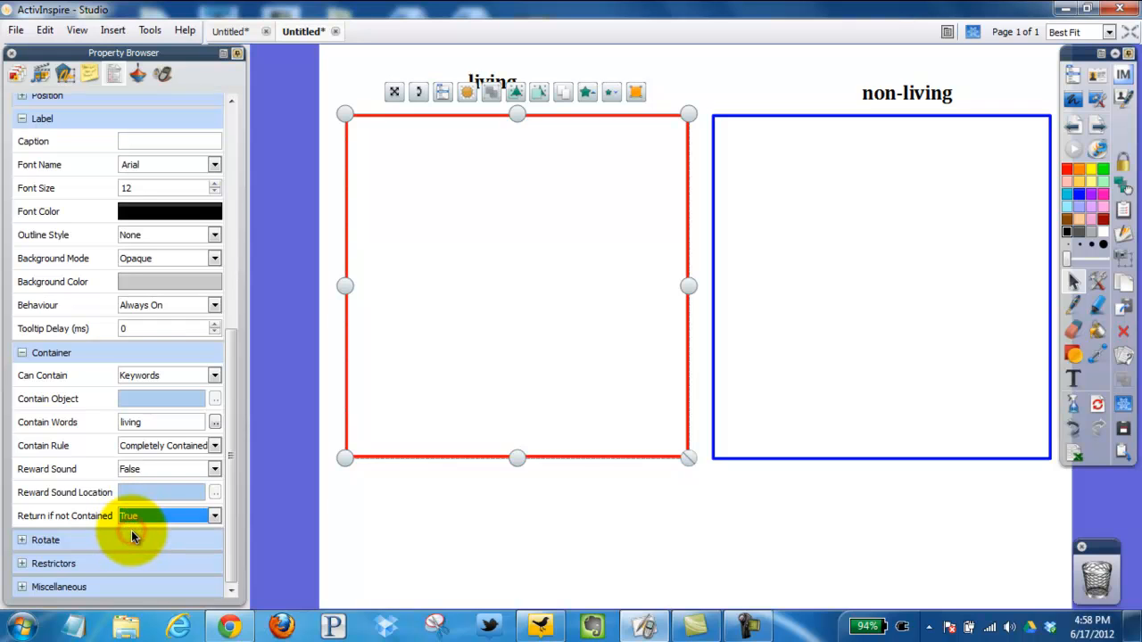
Set the blue square's Can Contain property to Keywords and add "non-living" to its Contain Words
click(786, 458)
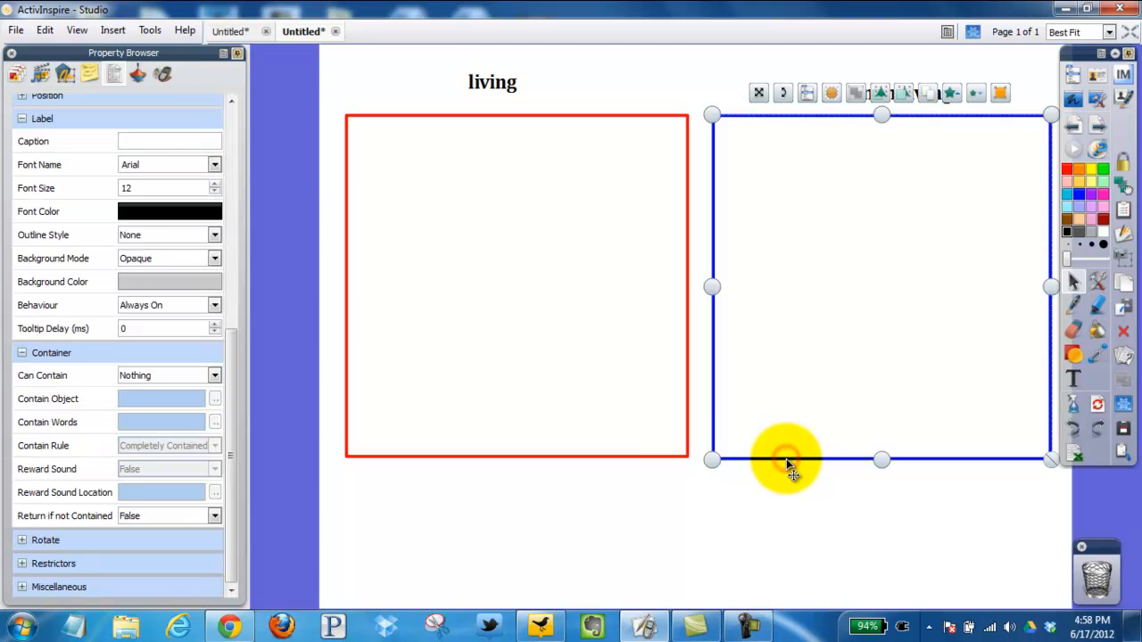
click(166, 378)
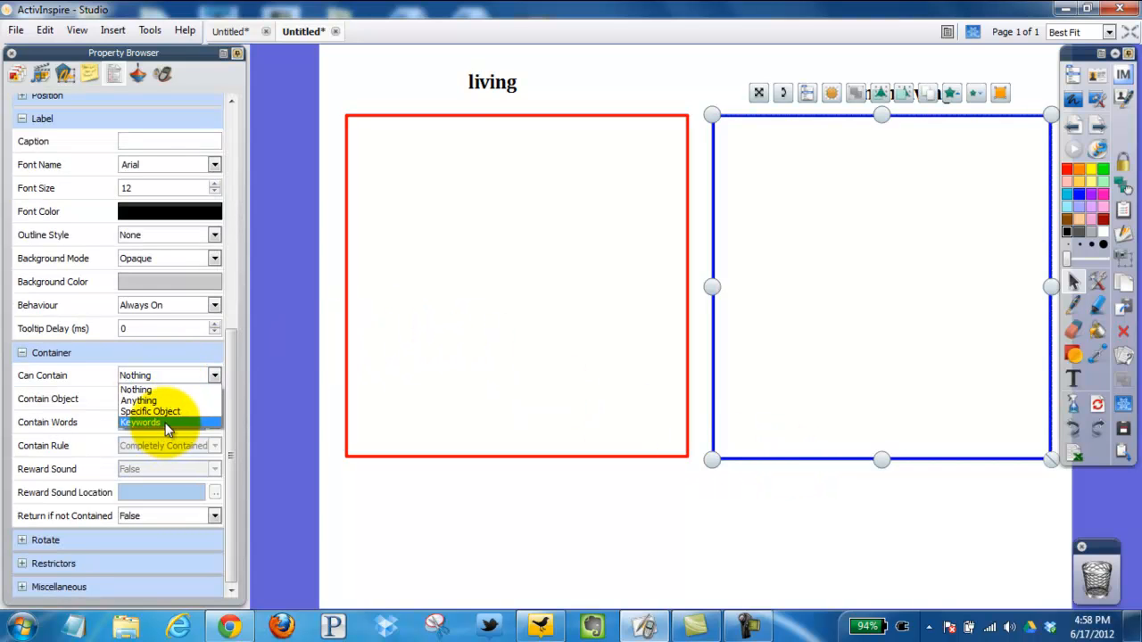
click(165, 423)
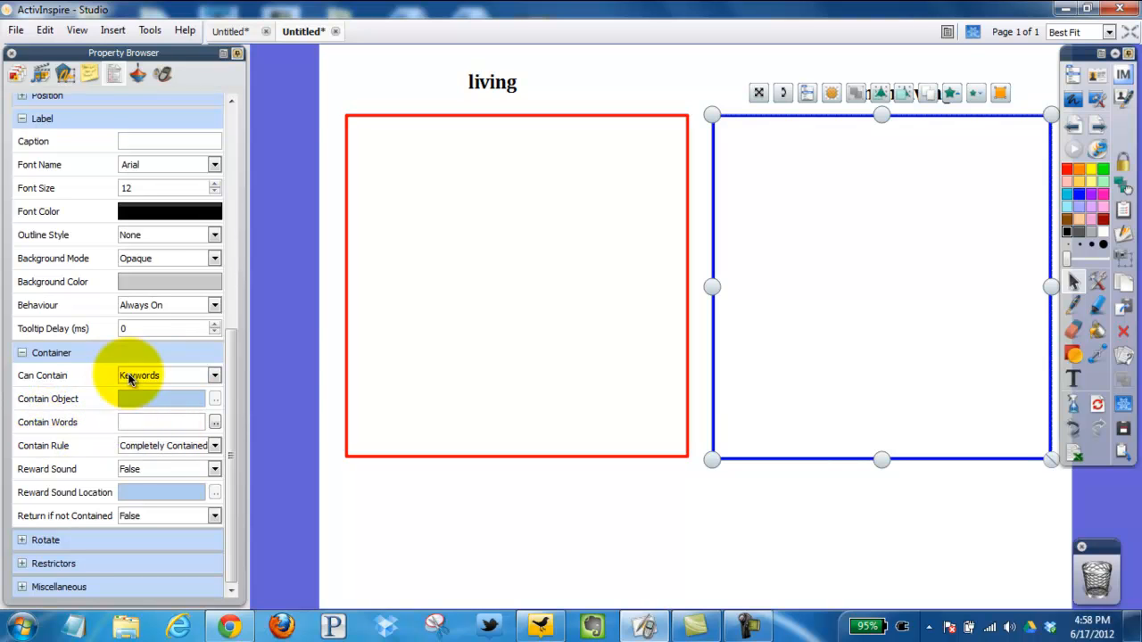
click(215, 422)
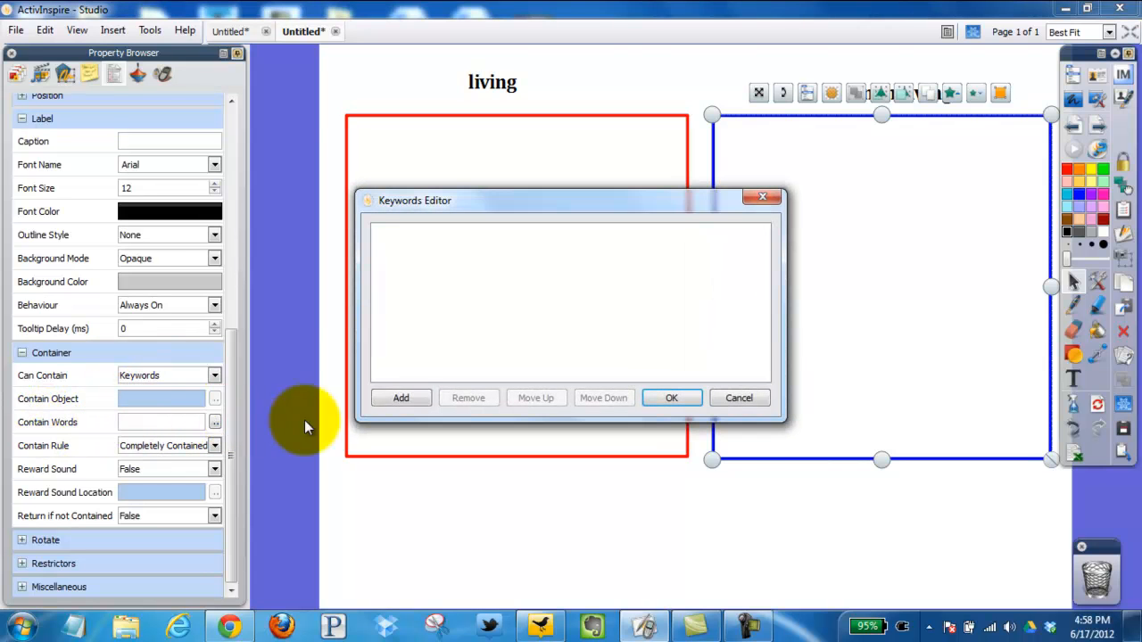
click(394, 398)
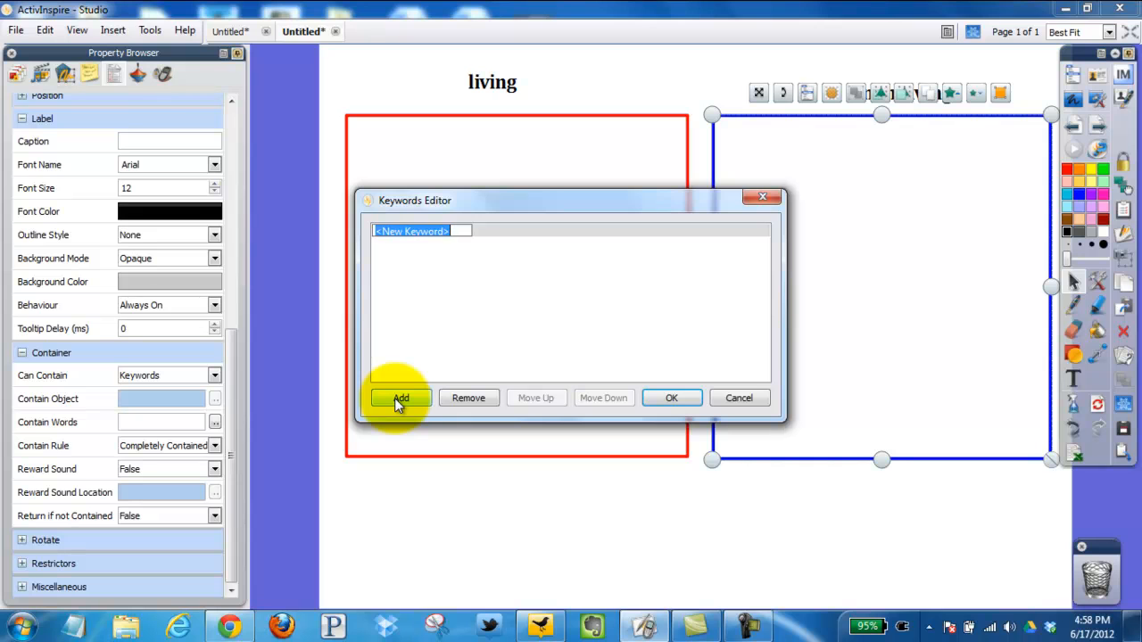
text(non-living)
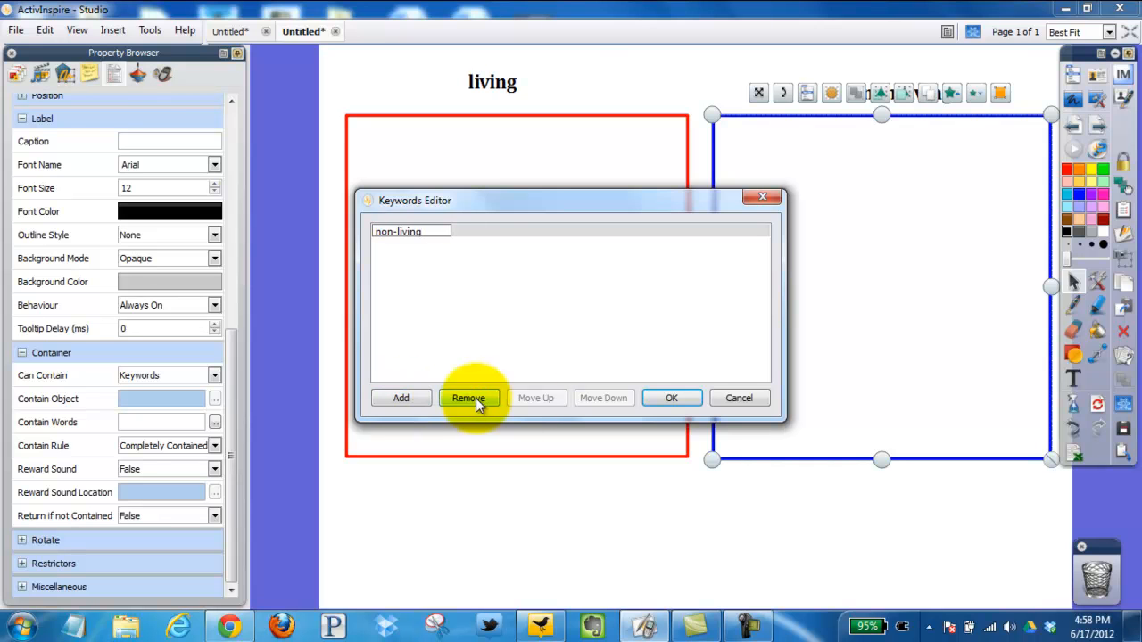
click(675, 399)
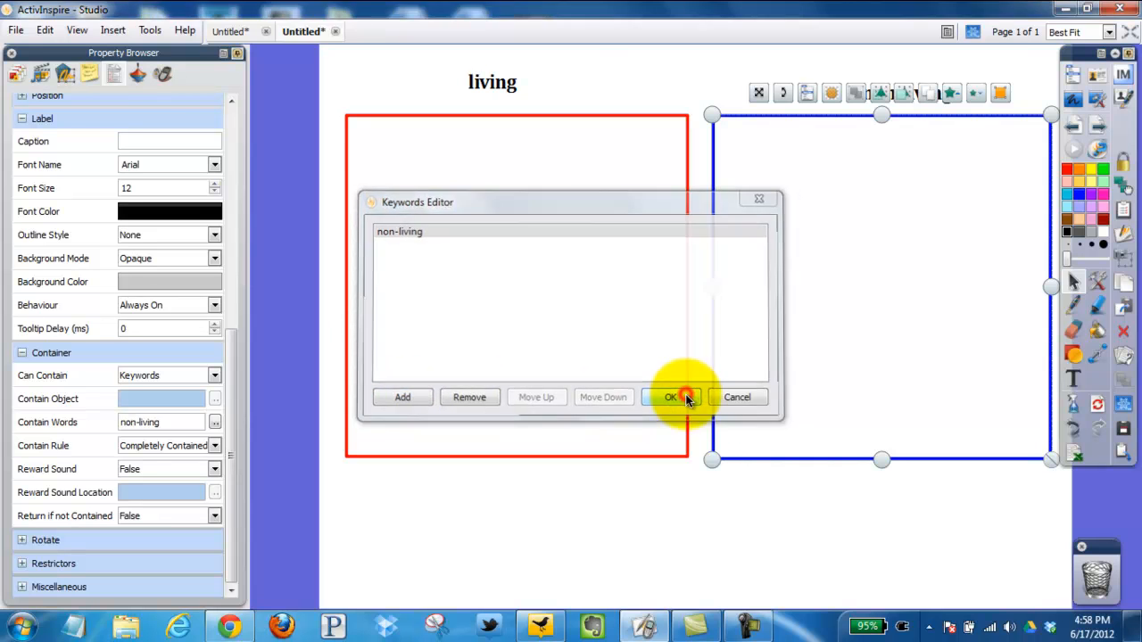
Set the blue square's Return if not Contained property to True and deselect it
click(215, 516)
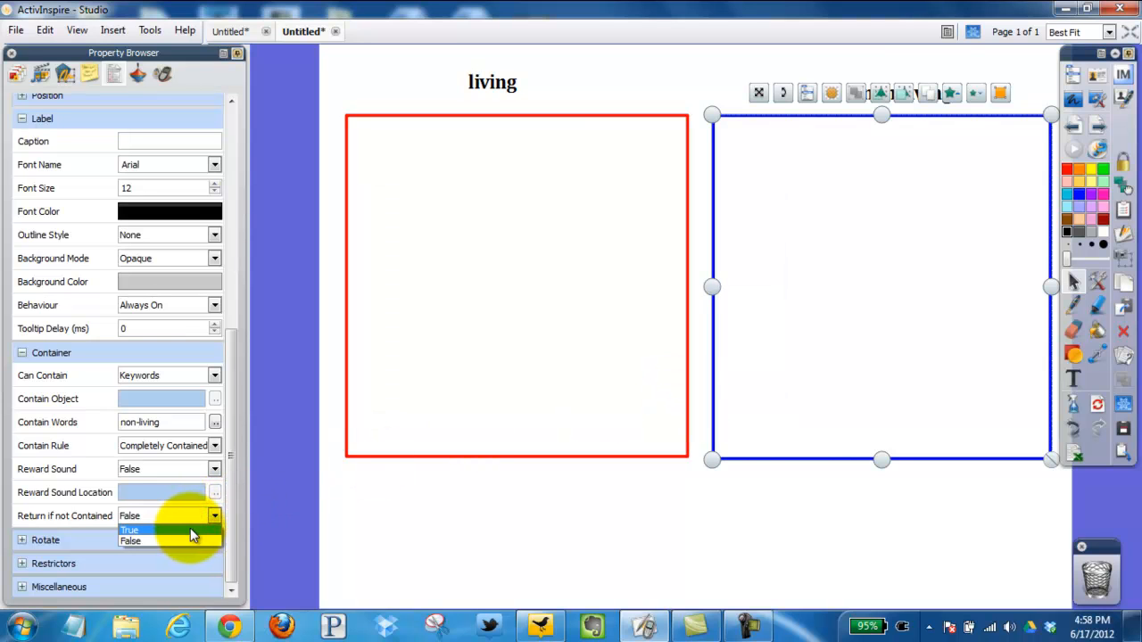
click(191, 529)
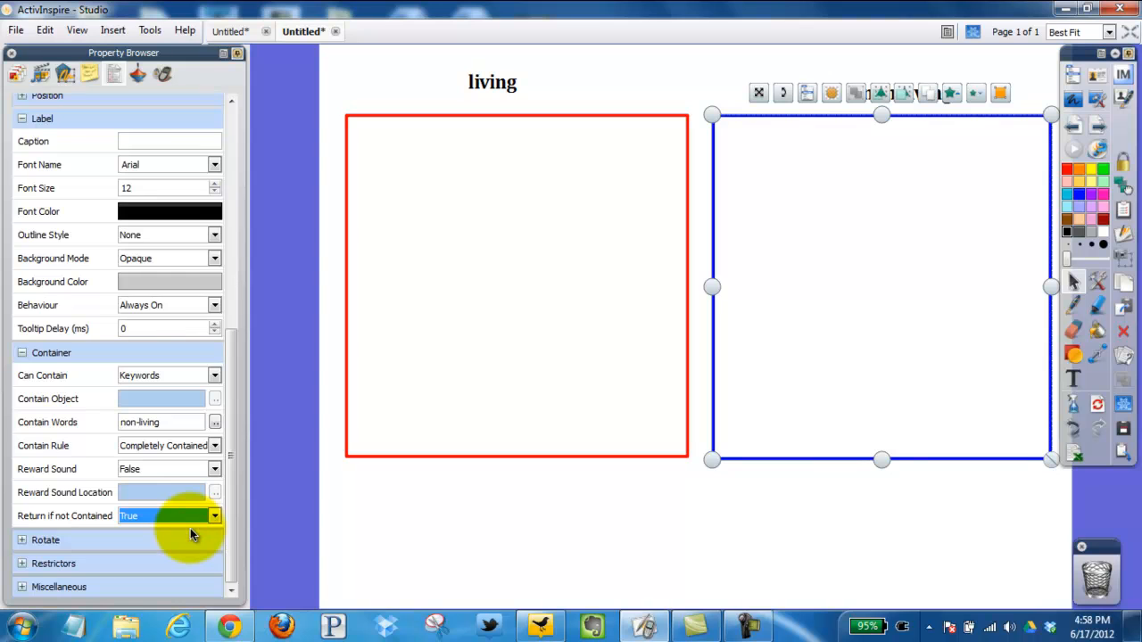
click(415, 534)
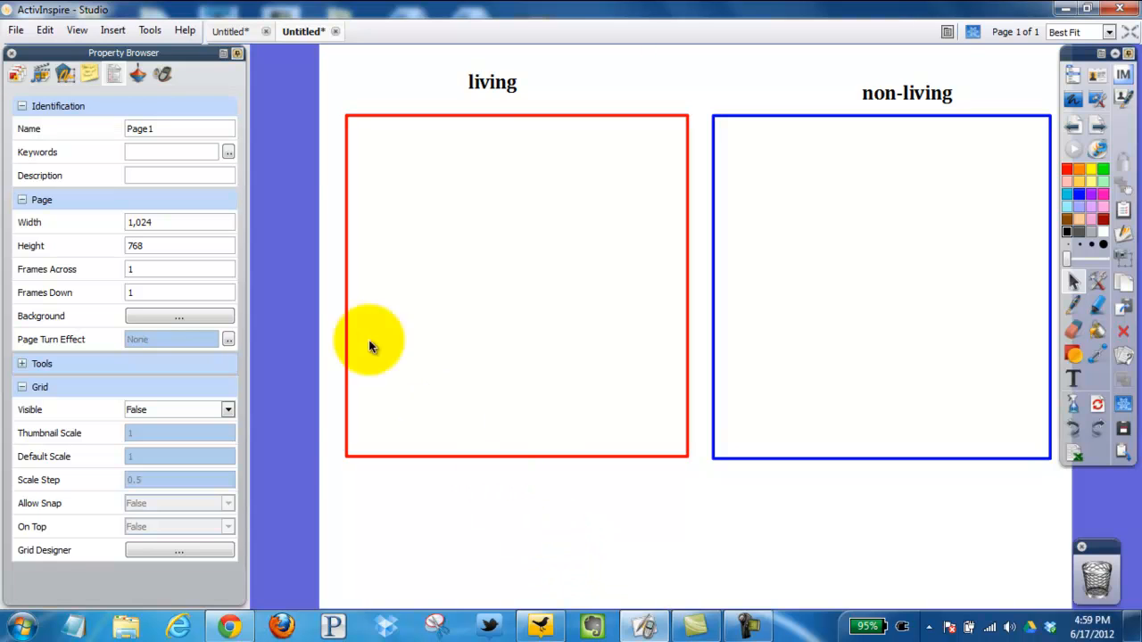
Place the Magnet.as2 image from the Magnetism resources on the page and shrink it to fit below the squares
click(41, 72)
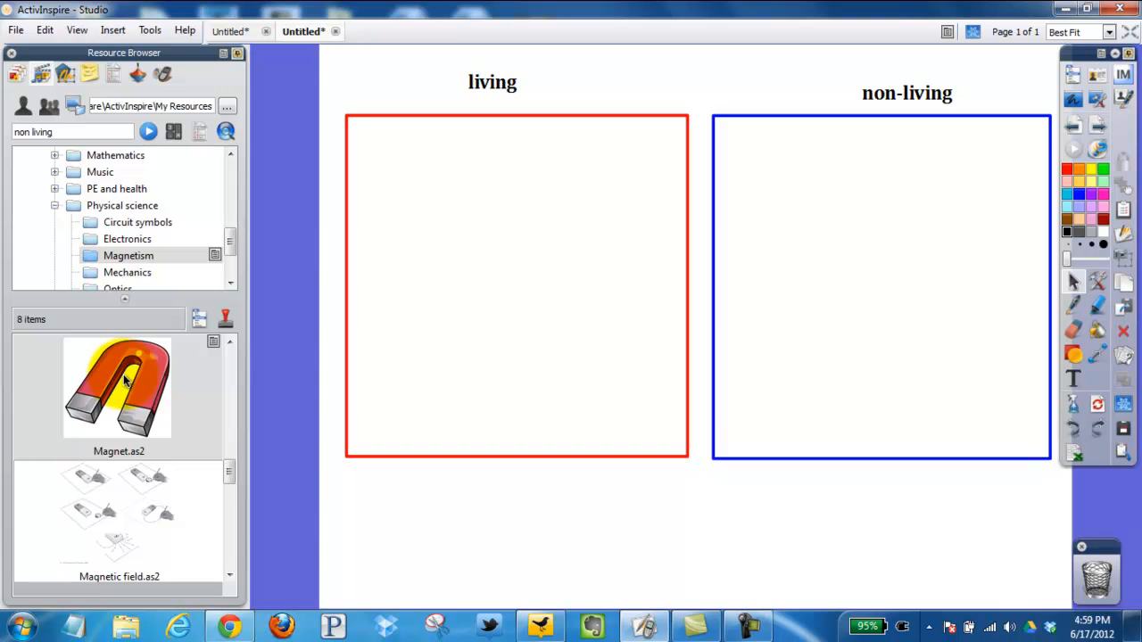
drag(140, 390, 676, 446)
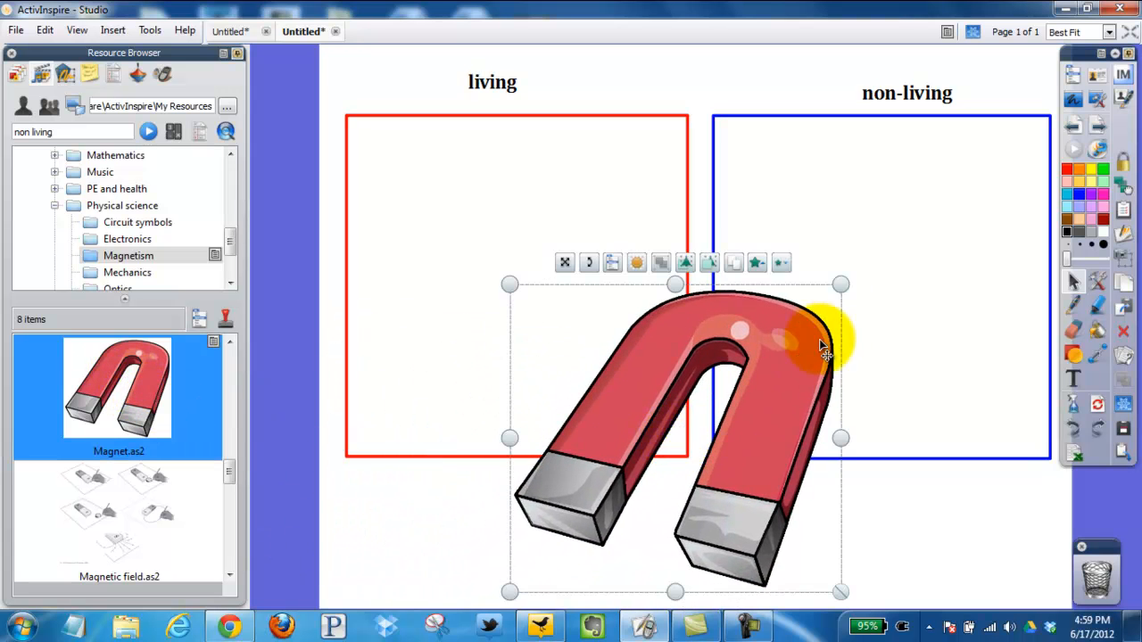
drag(841, 297, 637, 513)
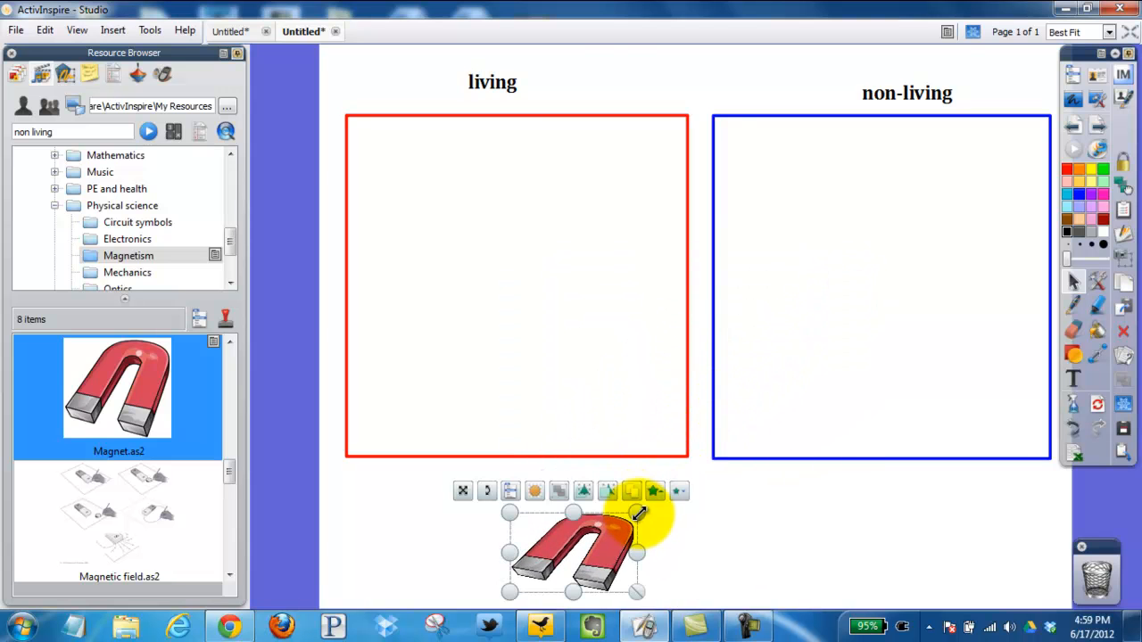
click(609, 541)
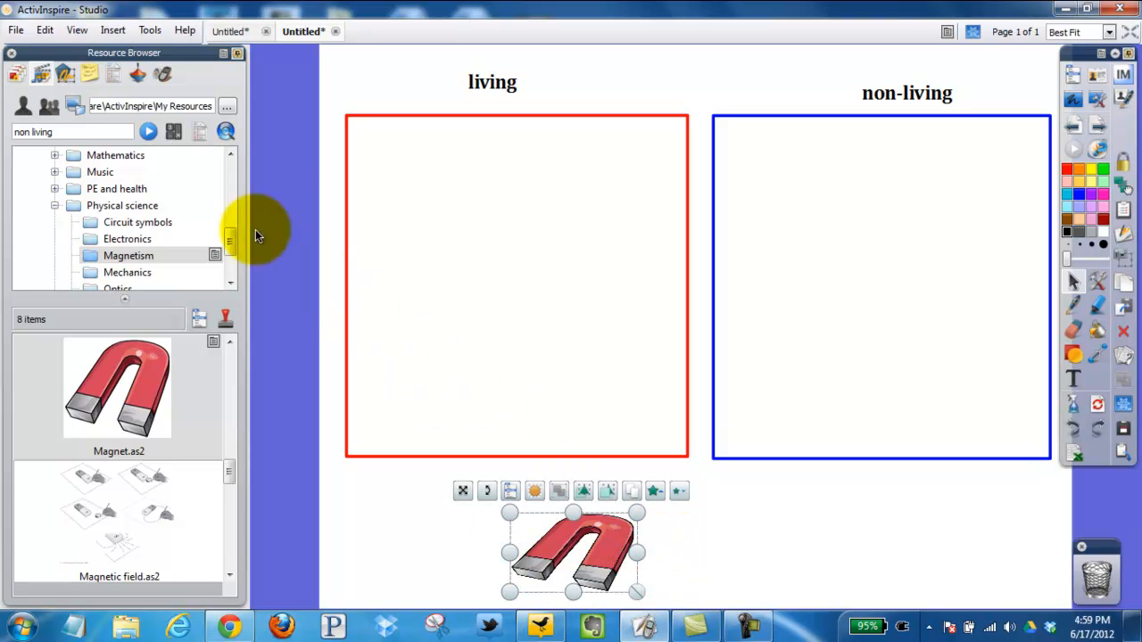
Replace the magnet image's existing keywords with the single keyword "non-living"
click(114, 76)
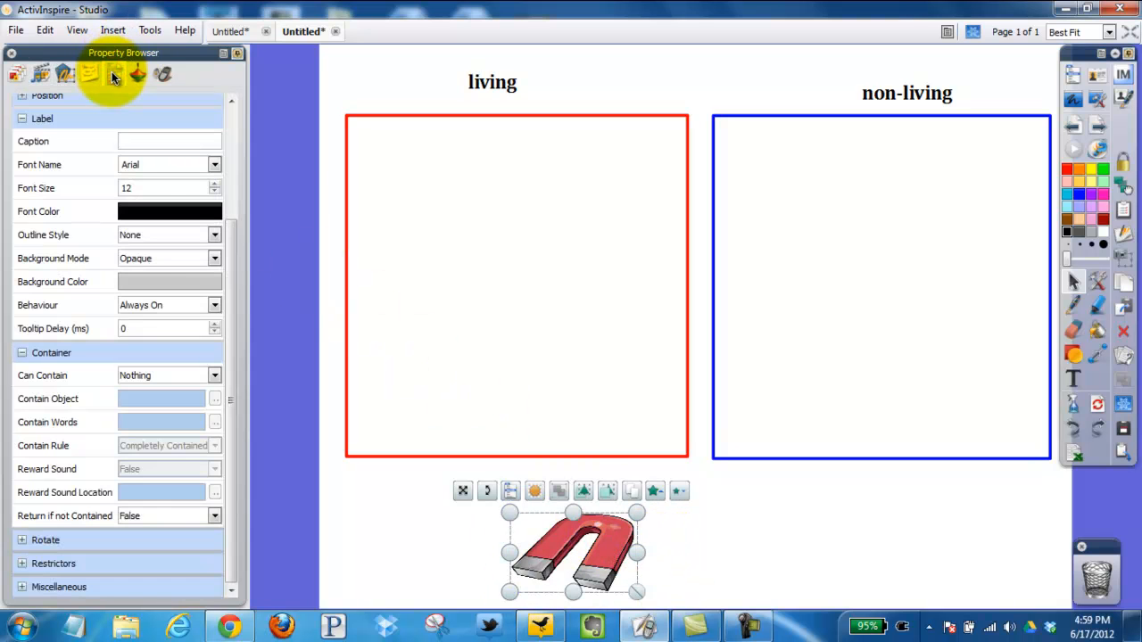
drag(232, 305, 254, 189)
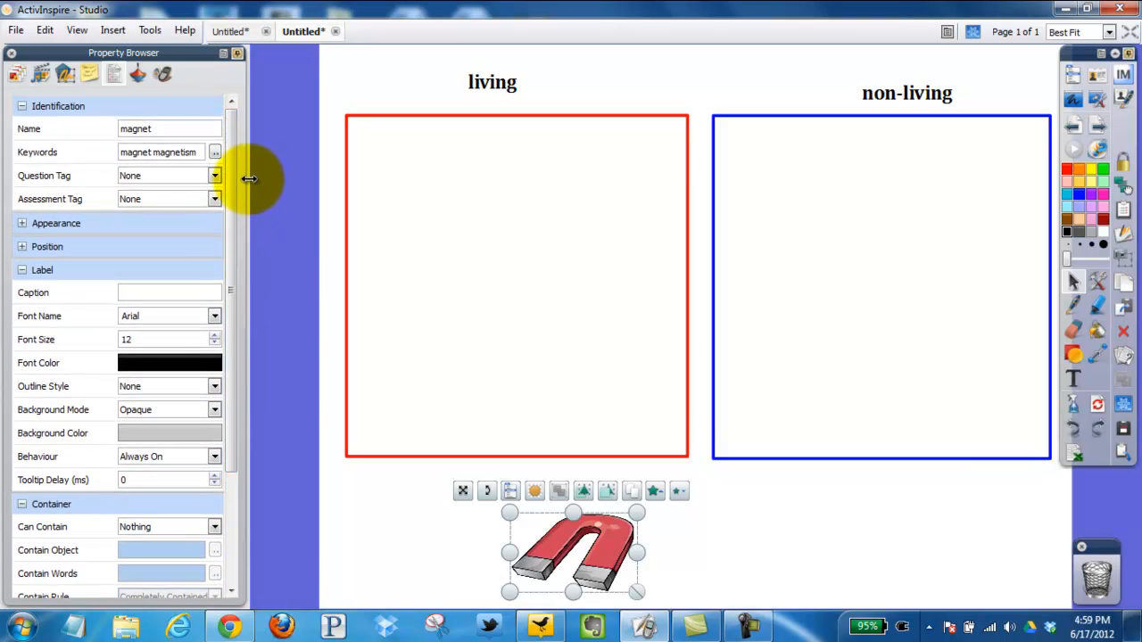
click(215, 151)
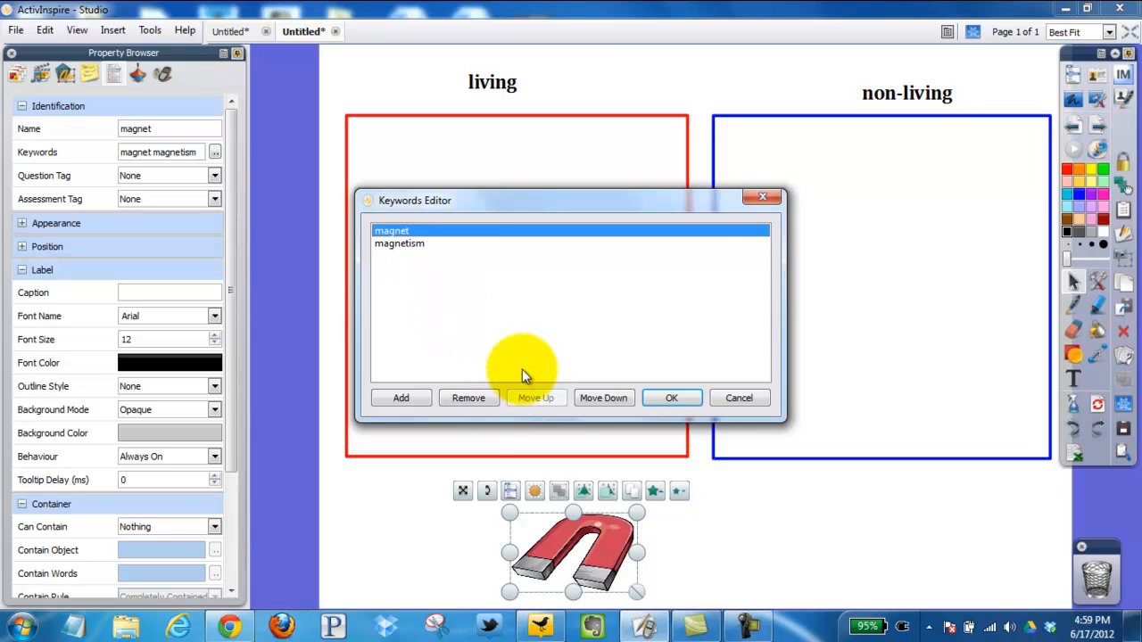
click(465, 401)
click(464, 399)
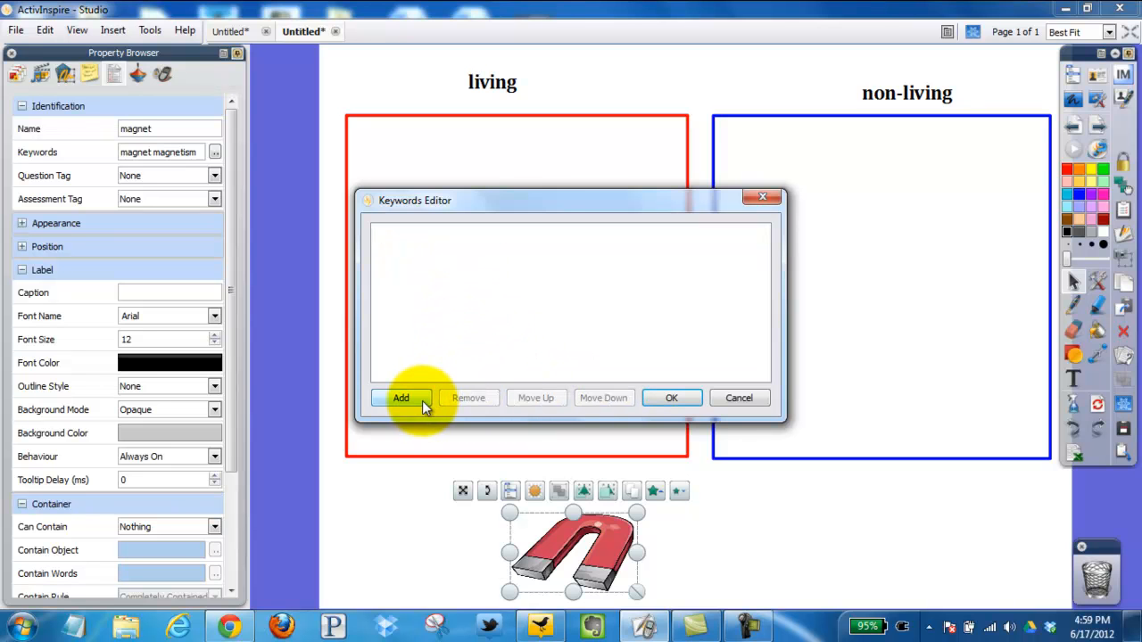
click(421, 400)
text(n)
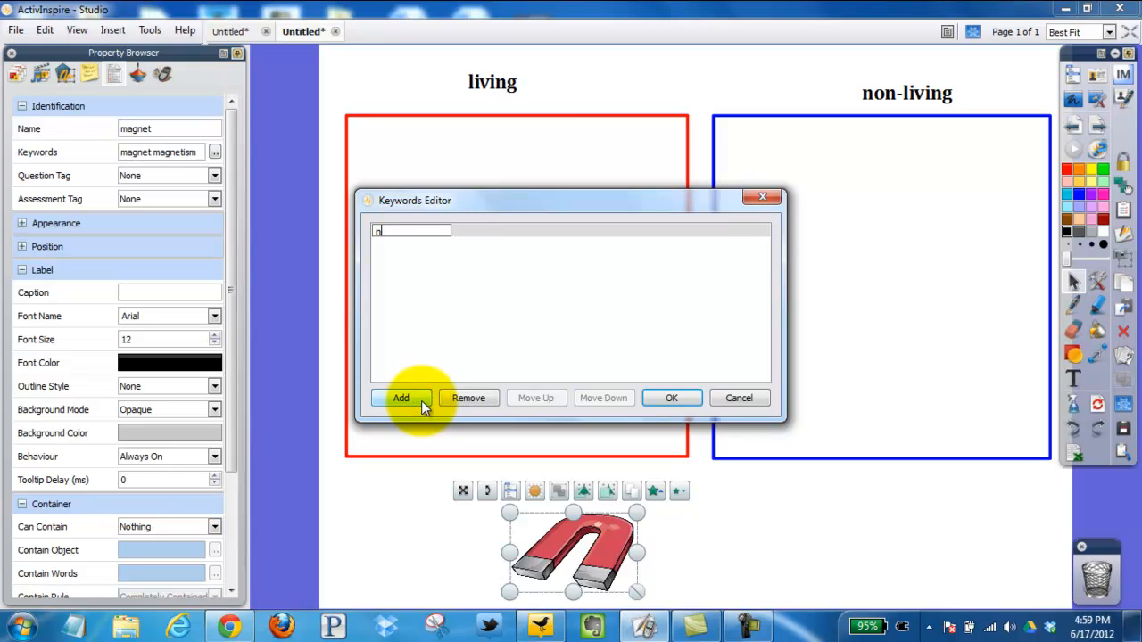
text(on-living)
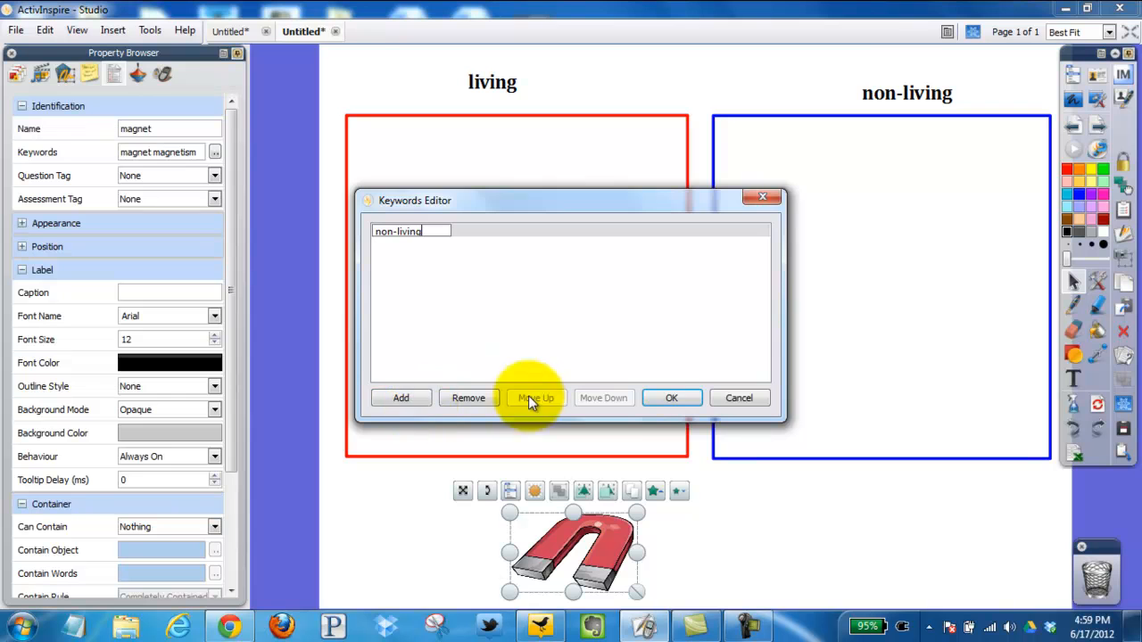
click(667, 397)
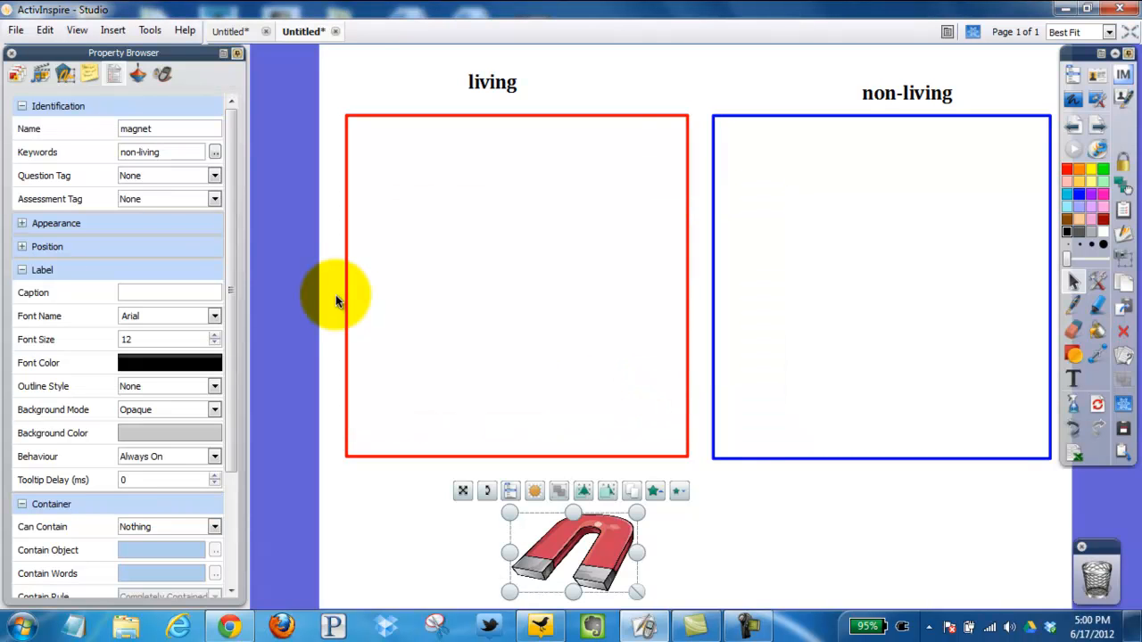
Set the magnet's Return if not Contained property to True and deselect it
drag(232, 265, 235, 395)
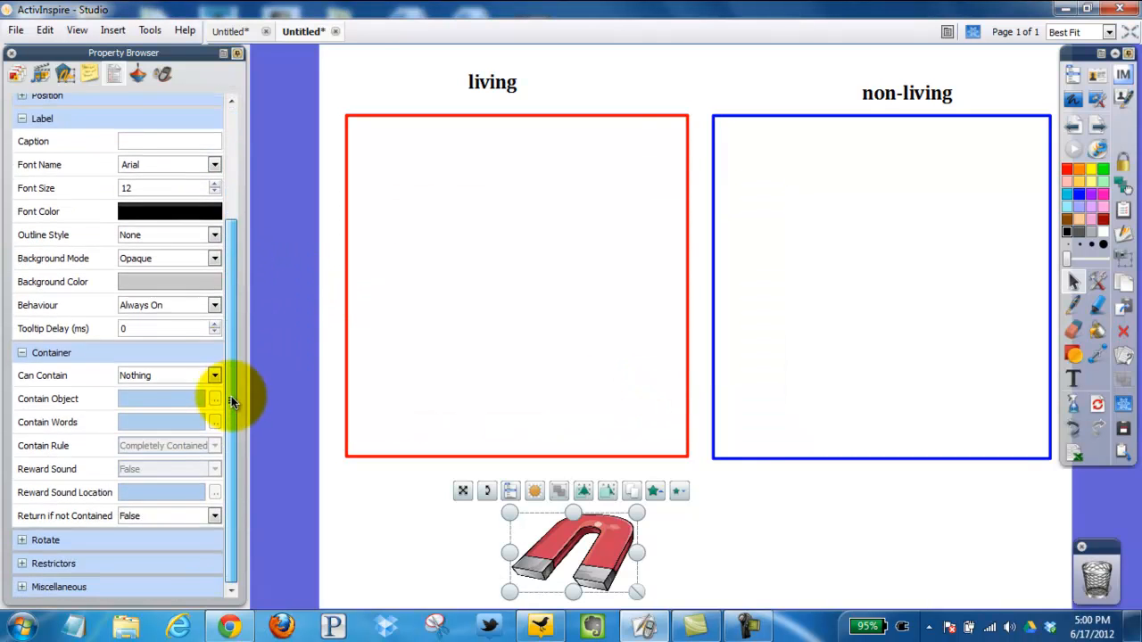
click(215, 515)
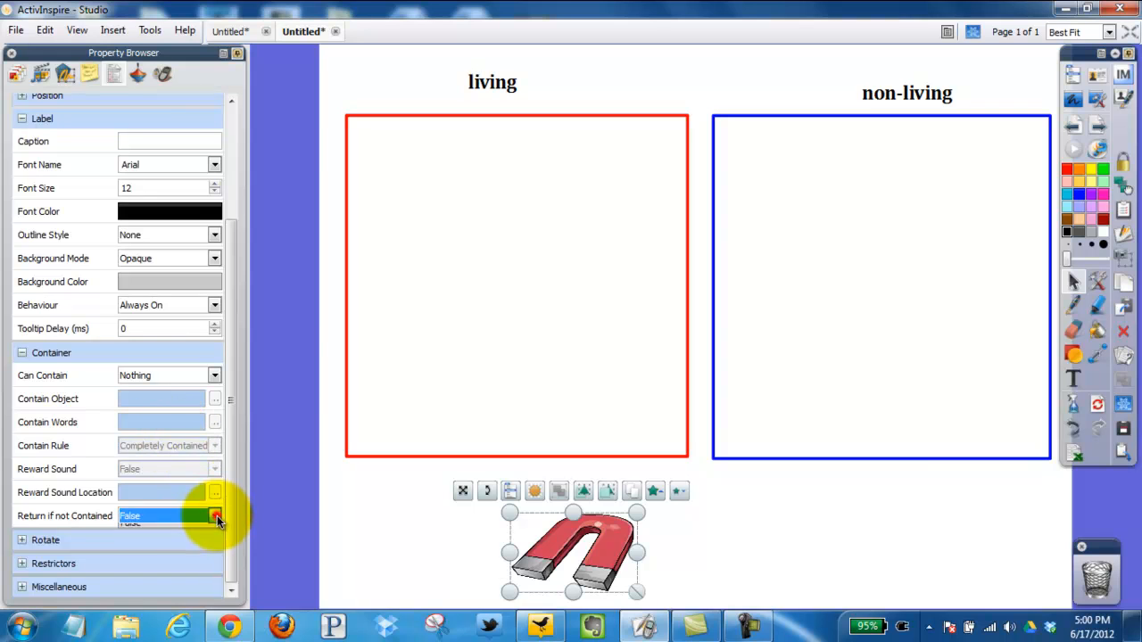
click(209, 531)
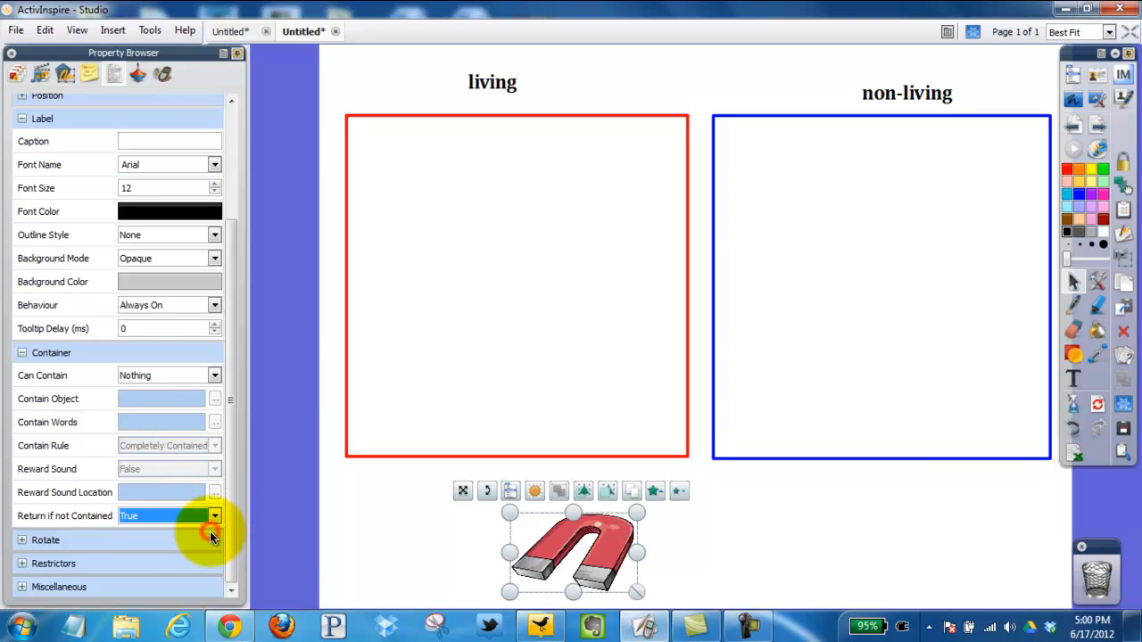
click(359, 540)
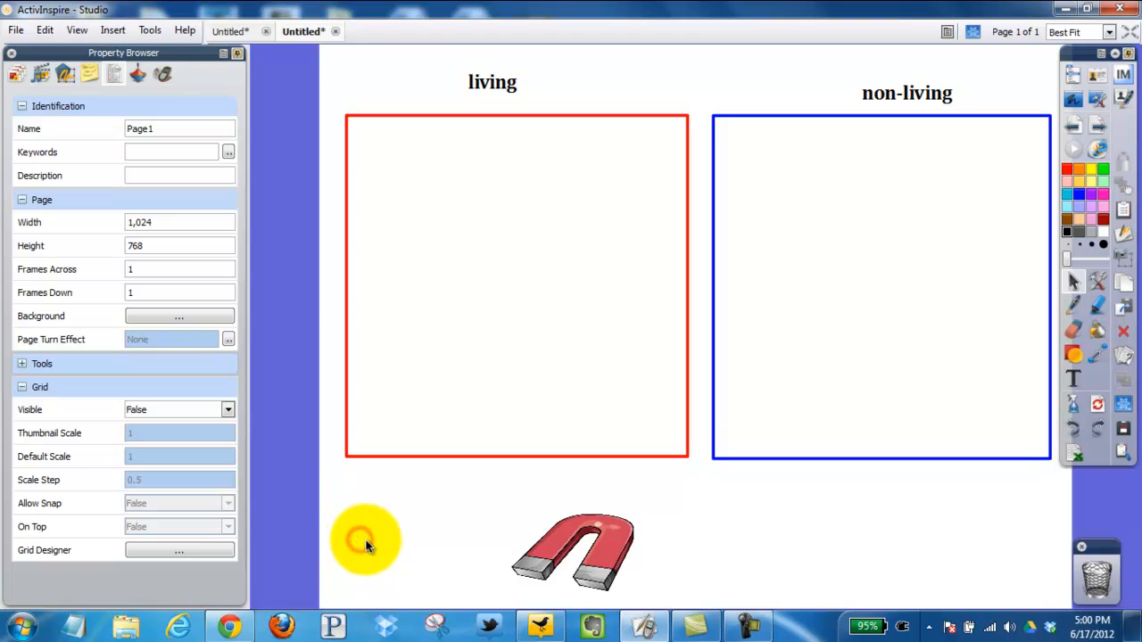
Test the containers by moving the magnet into the red living square and into the blue non-living square
drag(622, 559, 570, 238)
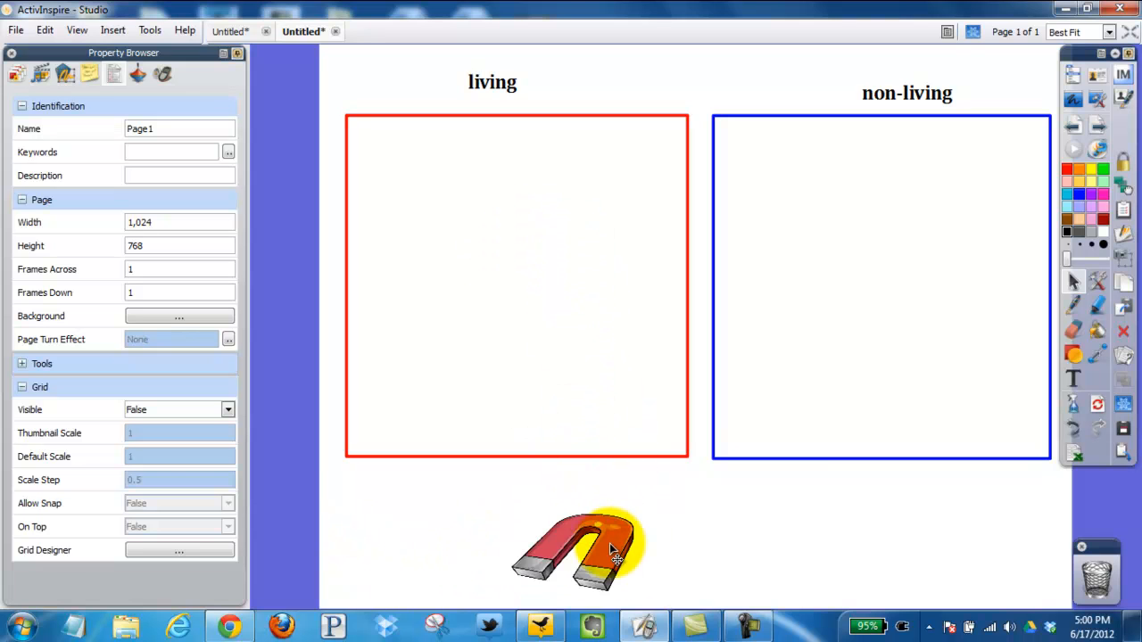
drag(609, 543, 877, 288)
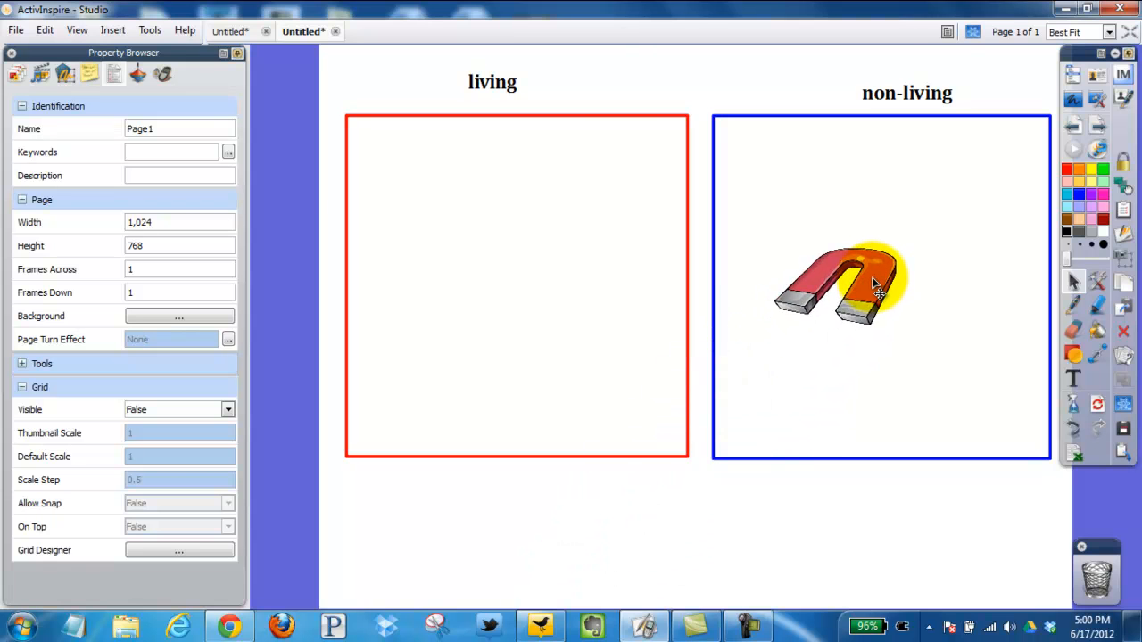
drag(873, 279, 872, 278)
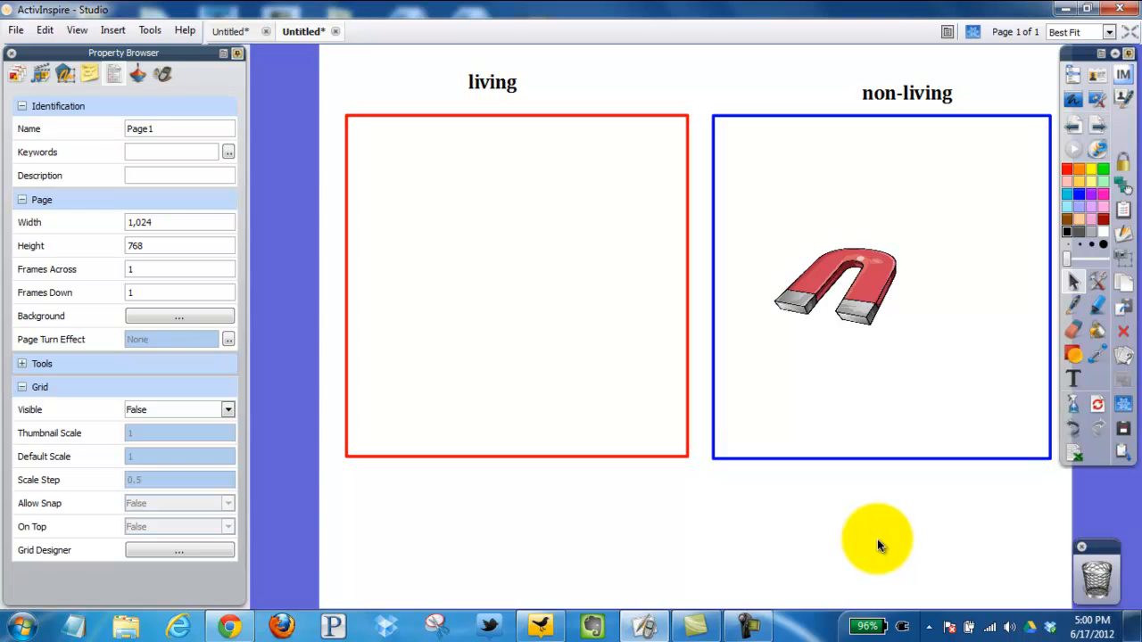